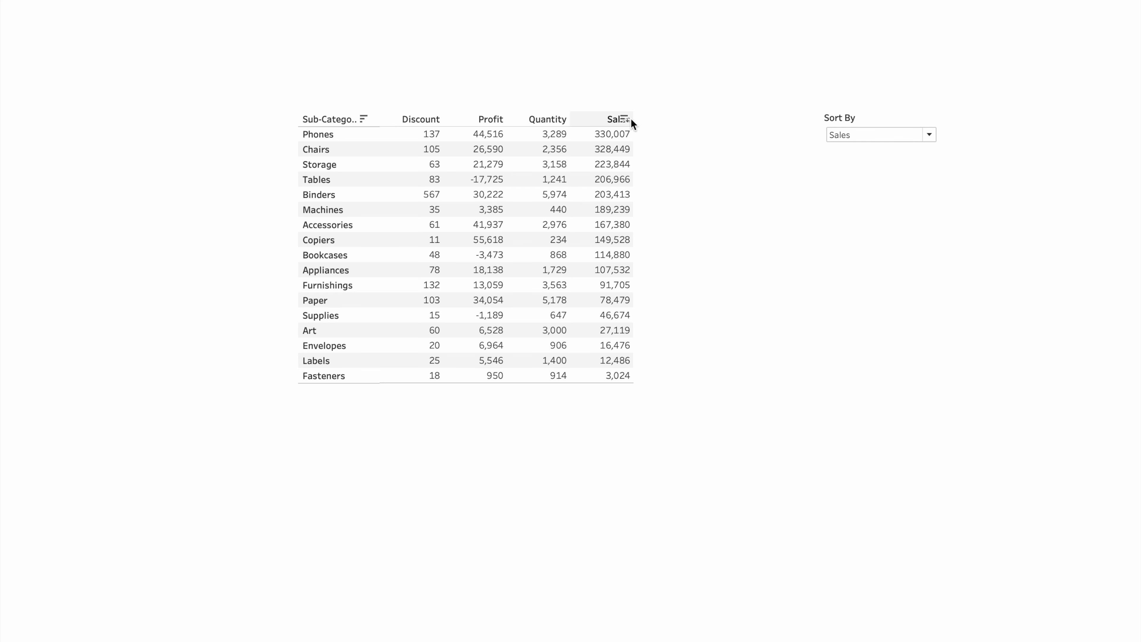
# Re-sort the sub-category table by Profit, Quantity and Discount in turn through the Sort By parameter, then exit presentation mode.
pyautogui.click(866, 134)
pyautogui.click(866, 137)
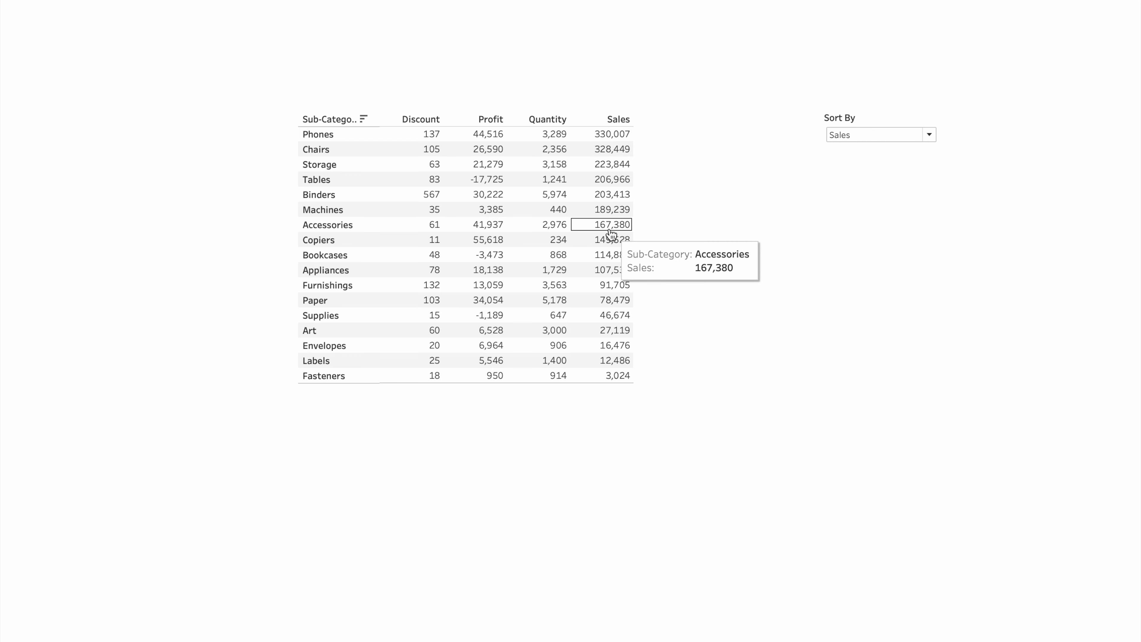
pyautogui.click(880, 133)
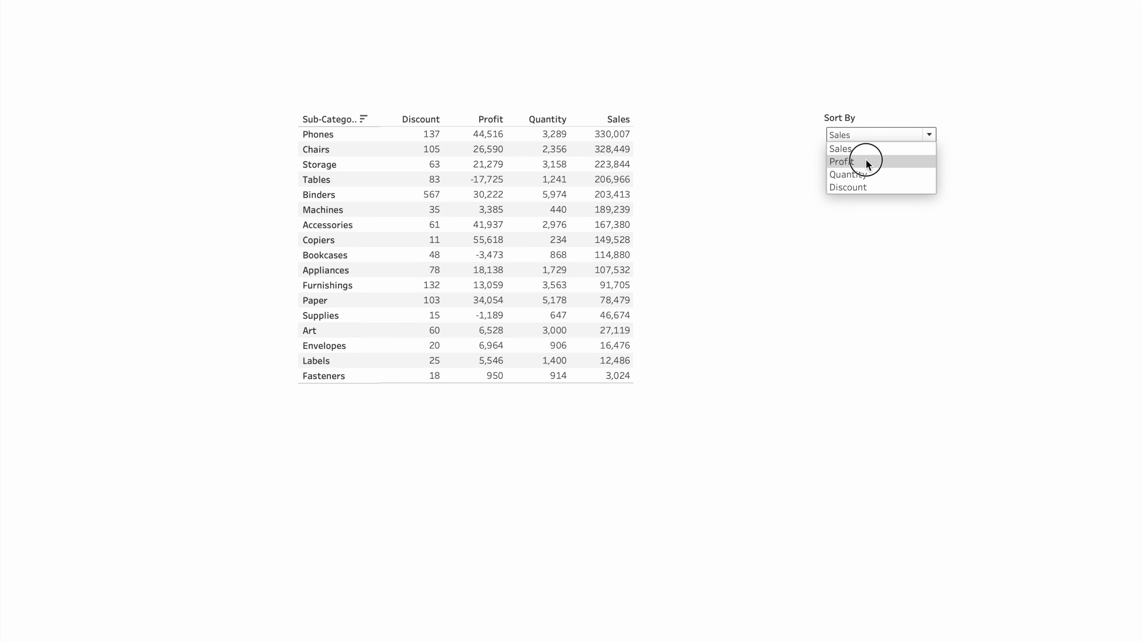
pyautogui.click(866, 161)
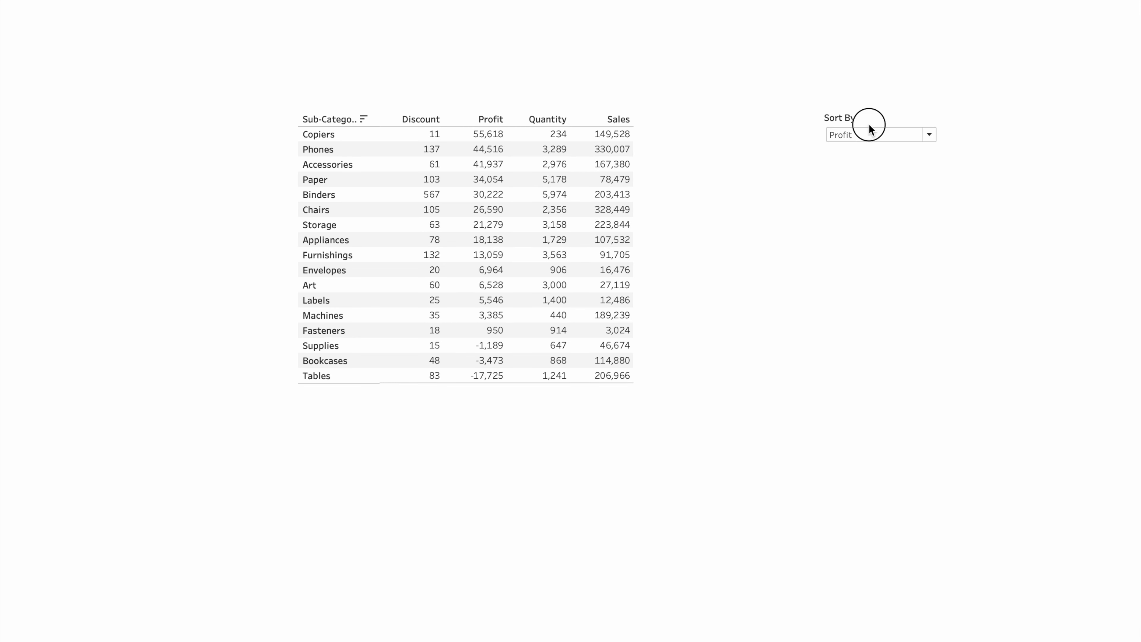
pyautogui.click(868, 134)
pyautogui.click(855, 175)
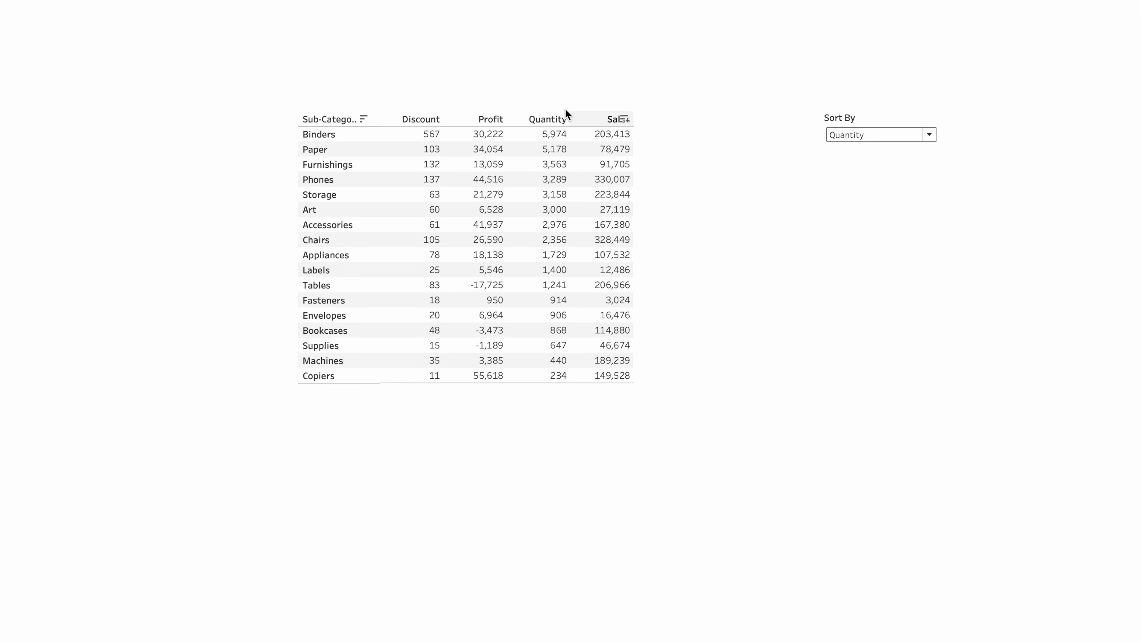
pyautogui.click(861, 134)
pyautogui.click(860, 189)
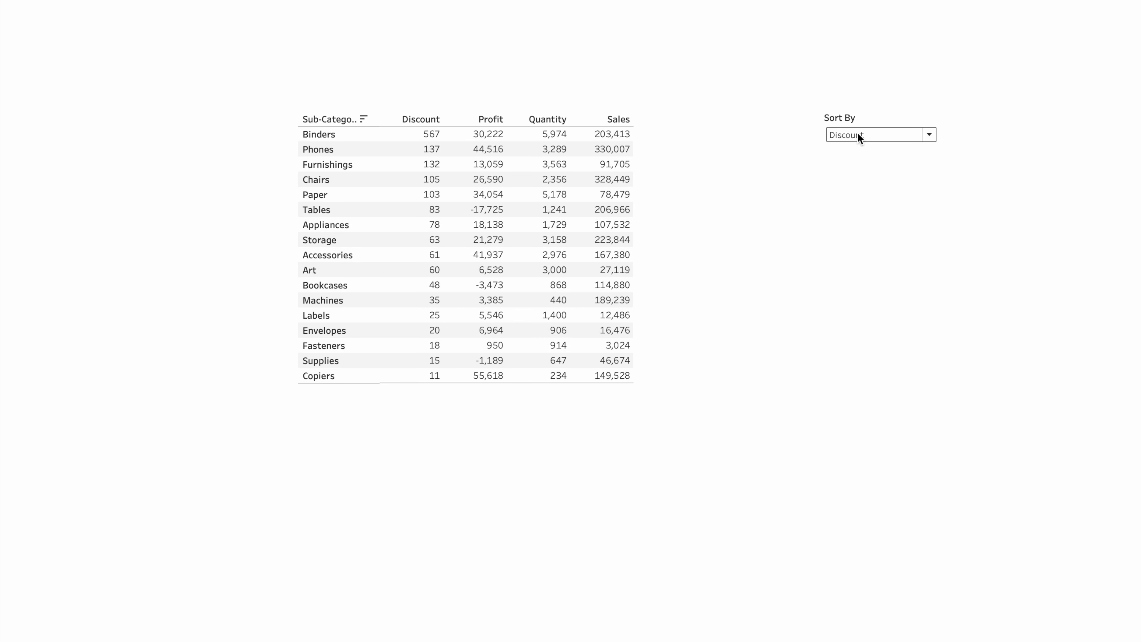
pyautogui.press('Escape')
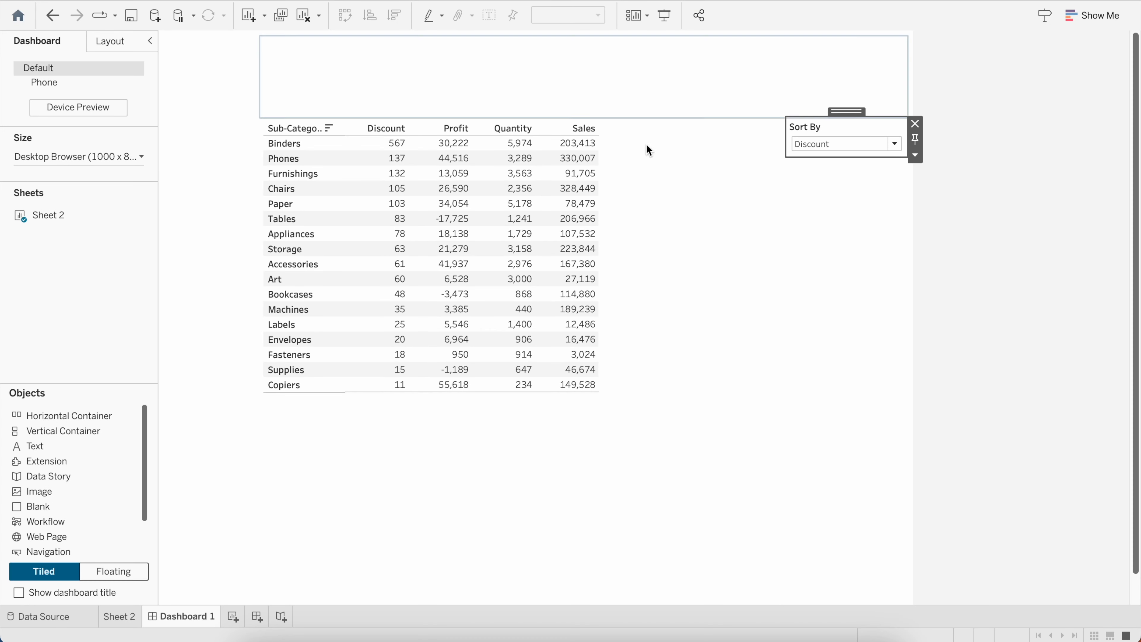
# Add a new worksheet and delete the existing Sort By parameter.
pyautogui.click(232, 617)
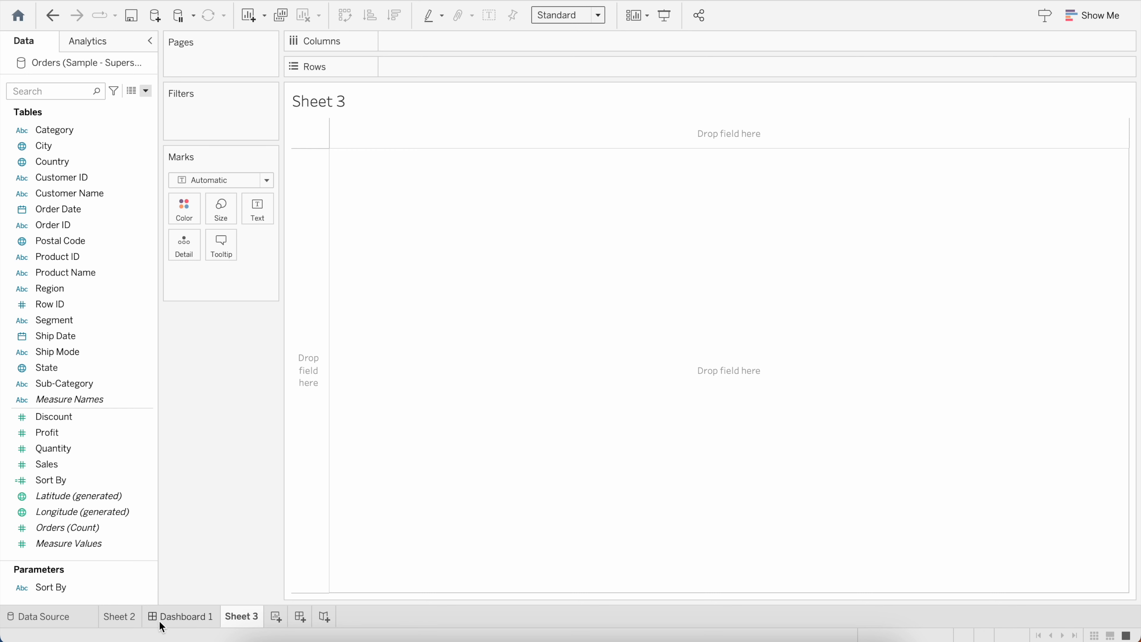
pyautogui.moveTo(130, 622)
pyautogui.click(58, 91)
pyautogui.click(147, 586)
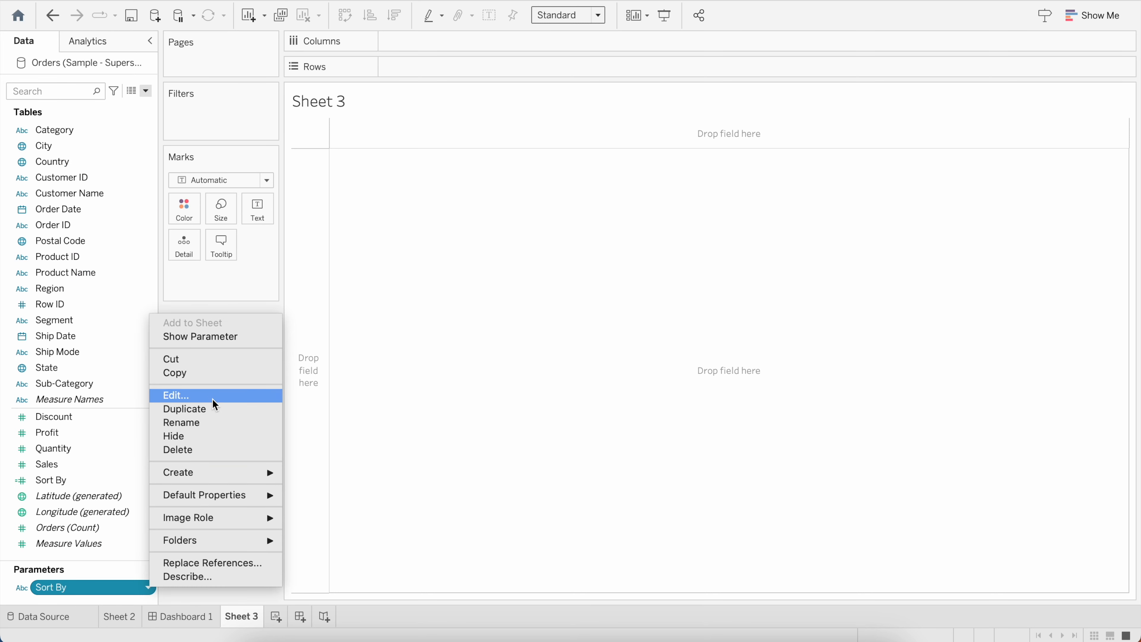
pyautogui.click(207, 451)
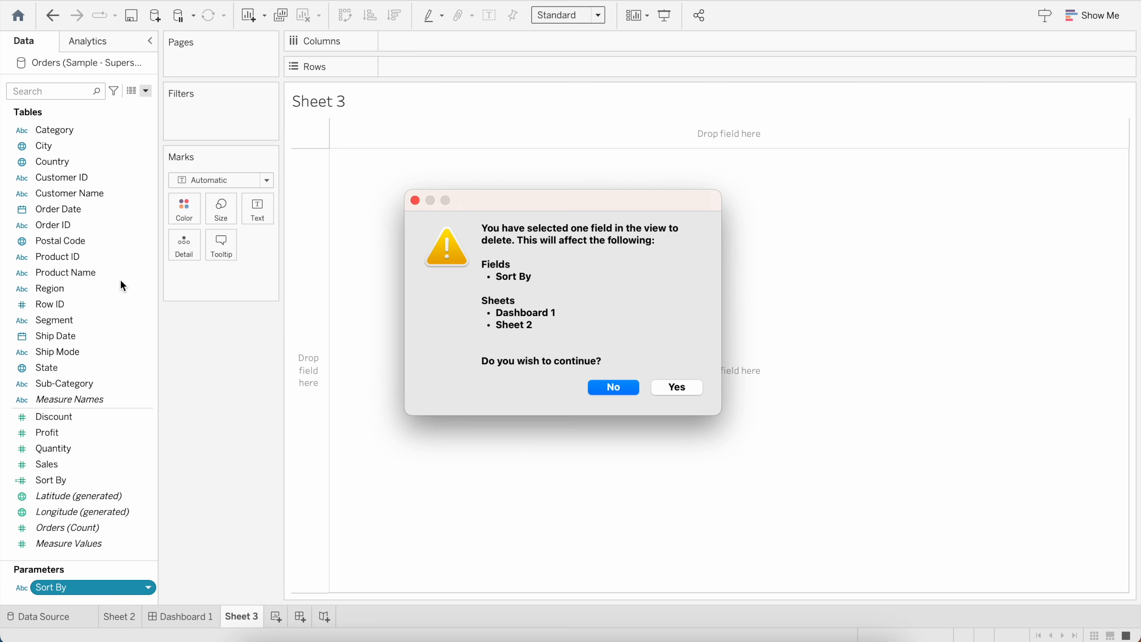
pyautogui.click(675, 387)
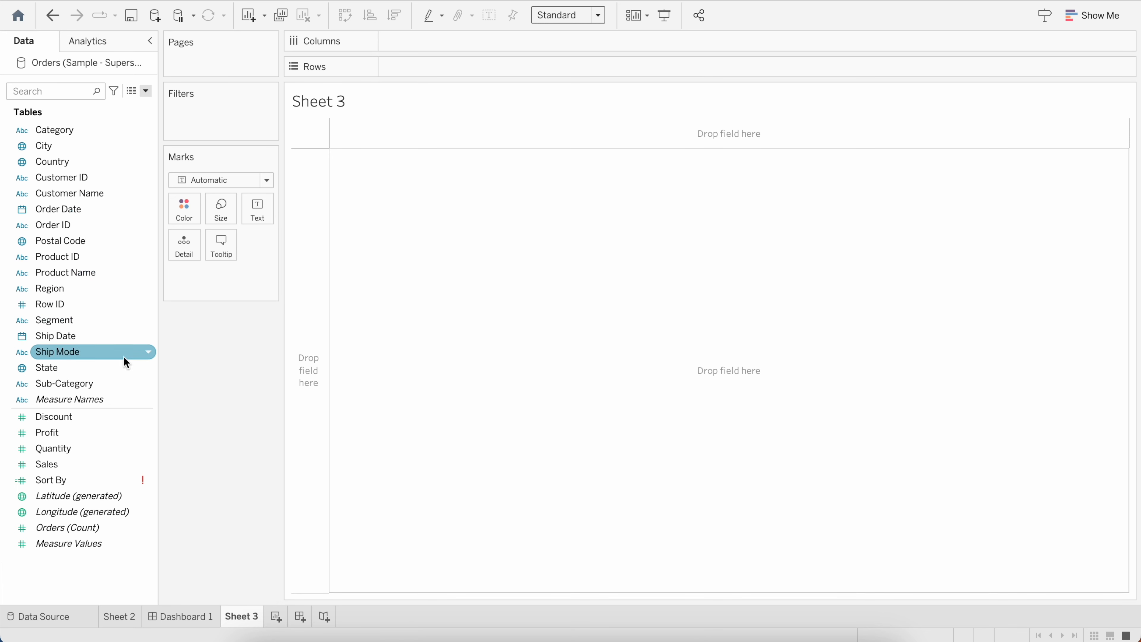
# Search the fields for "sor", delete the Sort By calculated field, and clear the search.
pyautogui.click(85, 90)
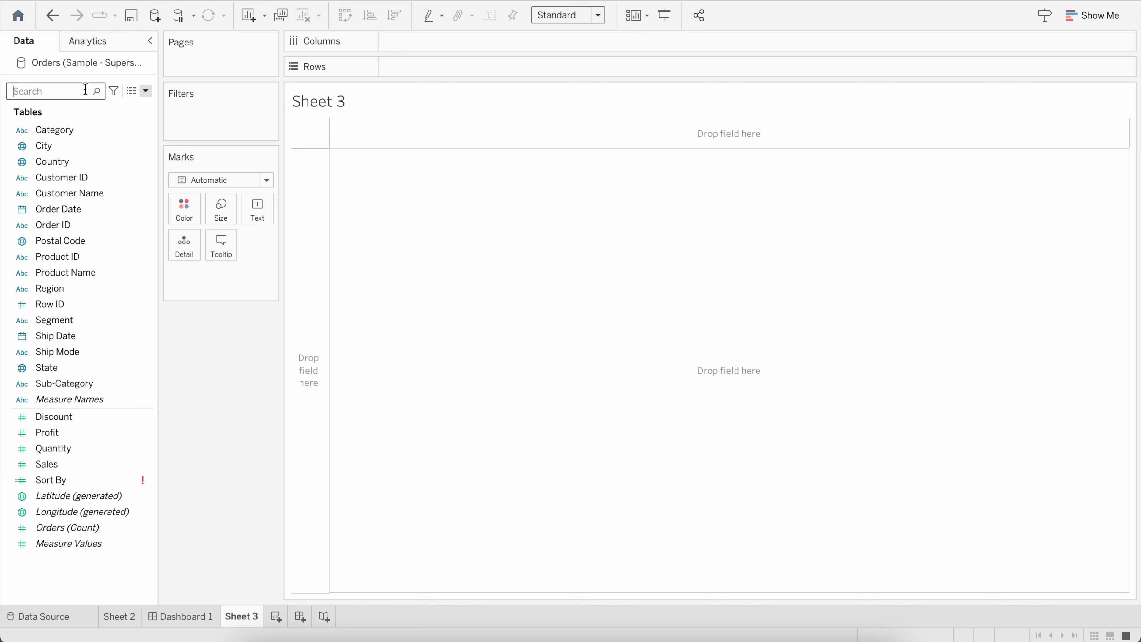
pyautogui.write('sor')
pyautogui.click(144, 144)
pyautogui.rightClick(144, 145)
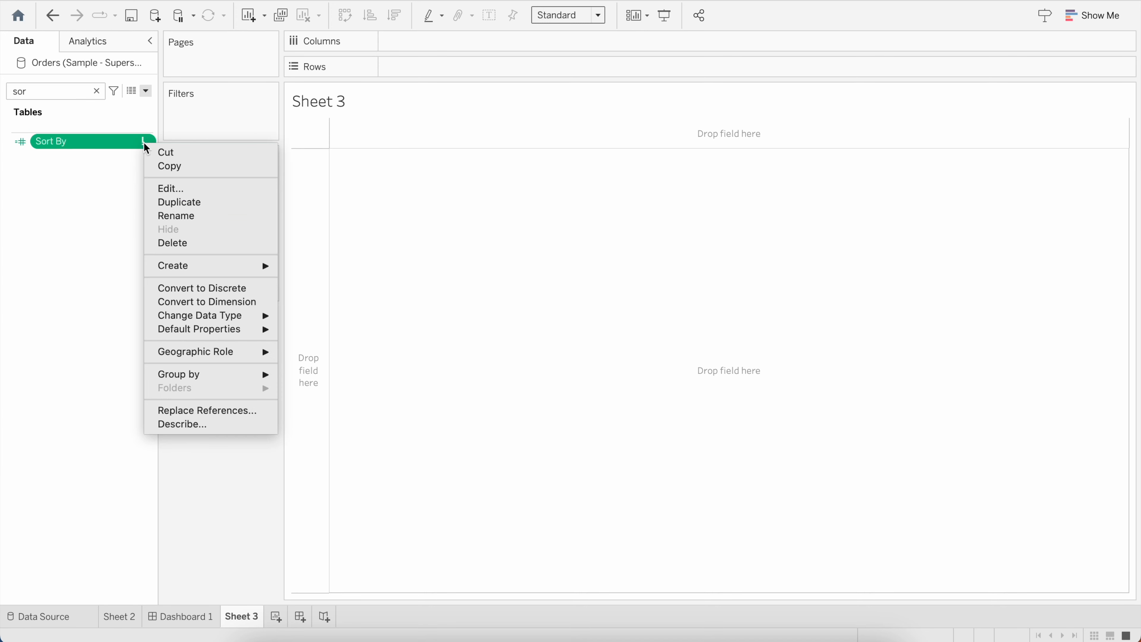
pyautogui.click(183, 243)
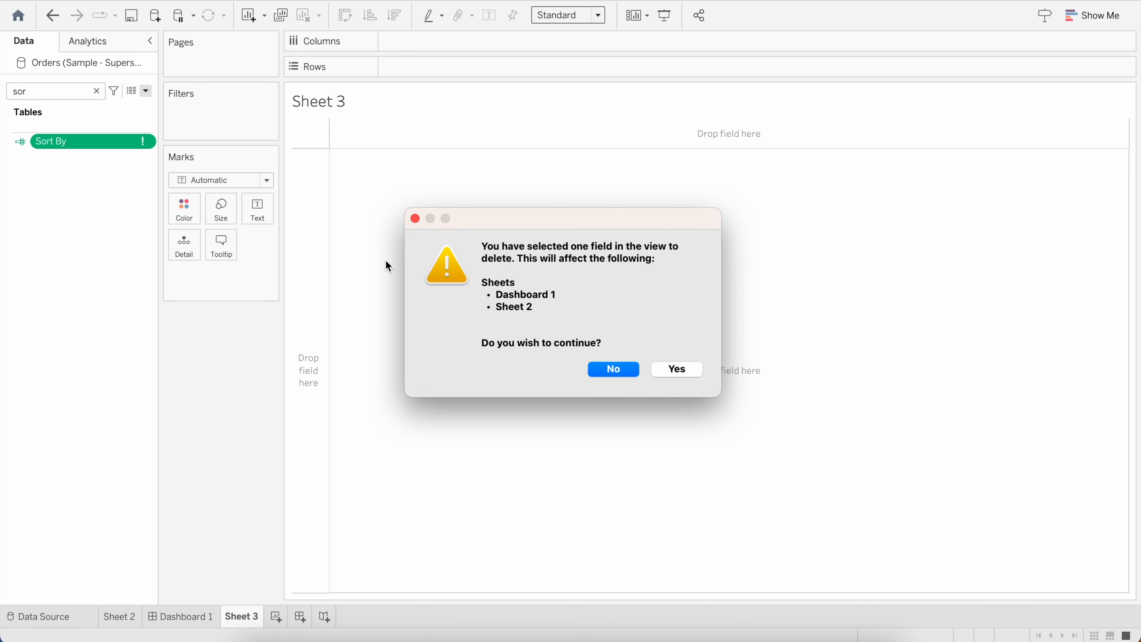
pyautogui.click(694, 370)
pyautogui.click(96, 91)
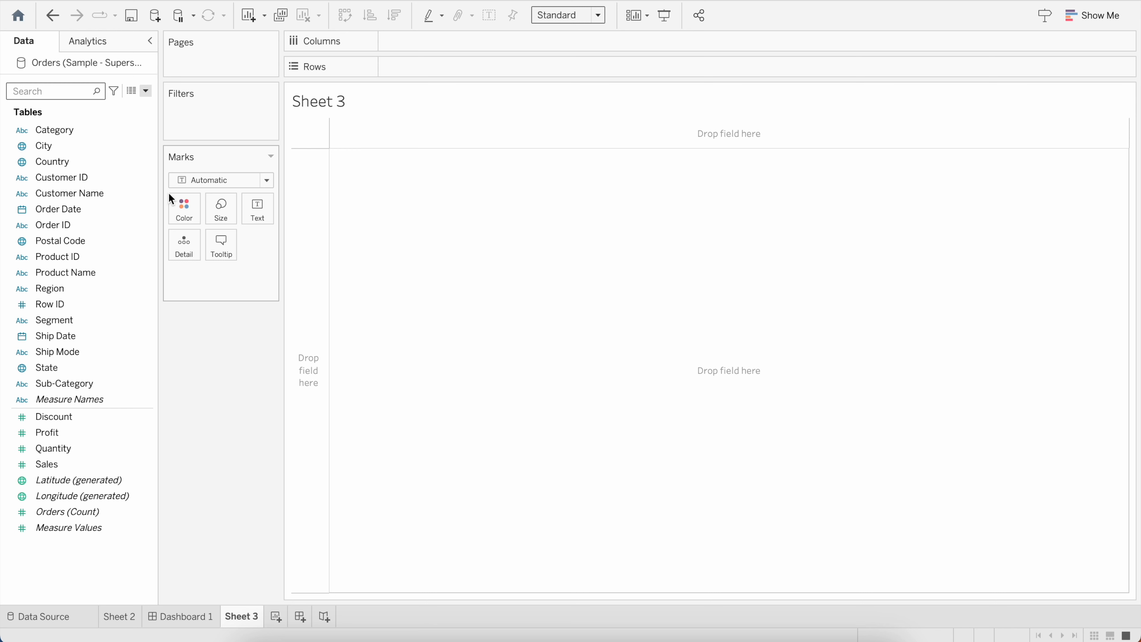
# Create a new parameter named Sort By with the String data type.
pyautogui.click(145, 90)
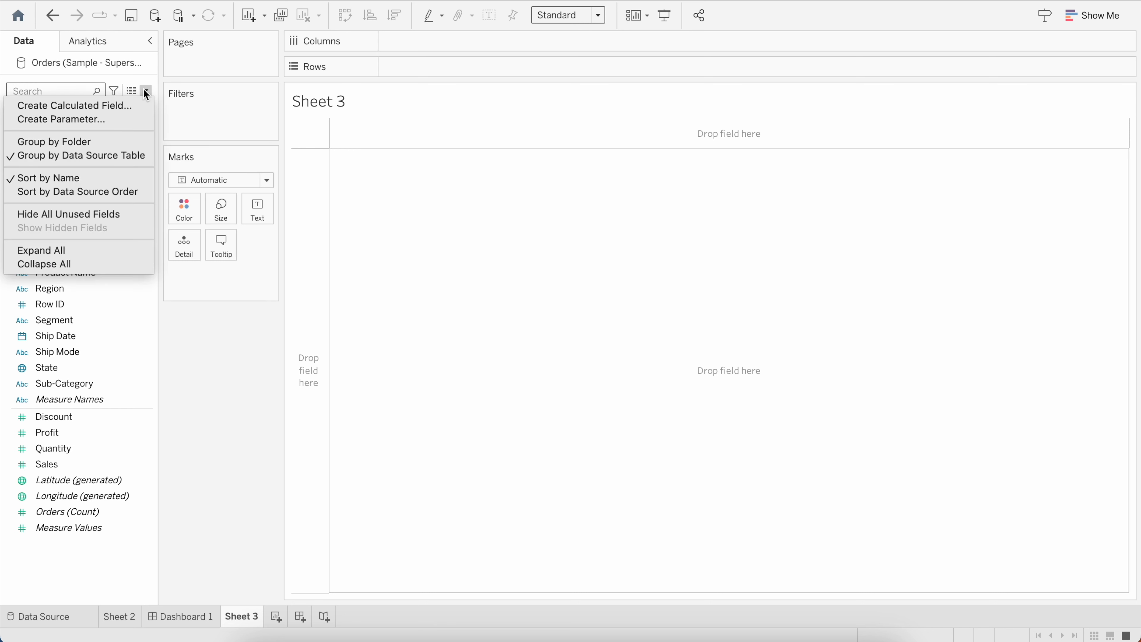
pyautogui.click(117, 119)
pyautogui.tripleClick(454, 219)
pyautogui.click(454, 219)
pyautogui.write('Sort By')
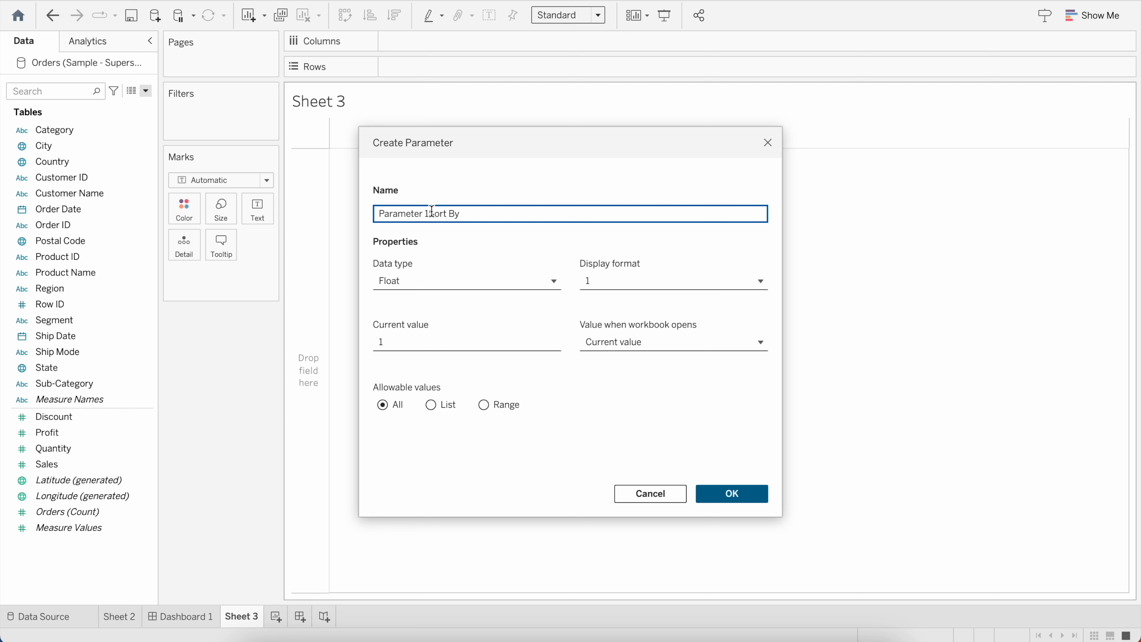
pyautogui.moveTo(425, 213); pyautogui.dragTo(295, 210)
pyautogui.press('BackSpace')
pyautogui.click(421, 282)
pyautogui.click(420, 343)
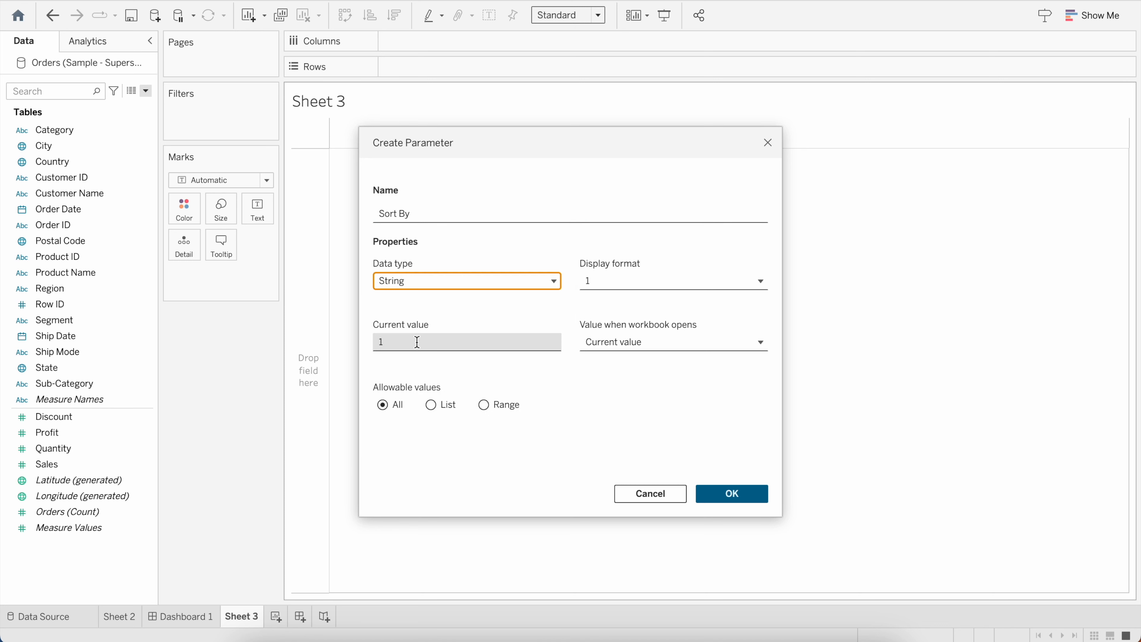
# Restrict the parameter to a list of Sales, Profit, Discount and Quantity, and save it.
pyautogui.click(430, 405)
pyautogui.click(422, 452)
pyautogui.write('Sales')
pyautogui.press('Return')
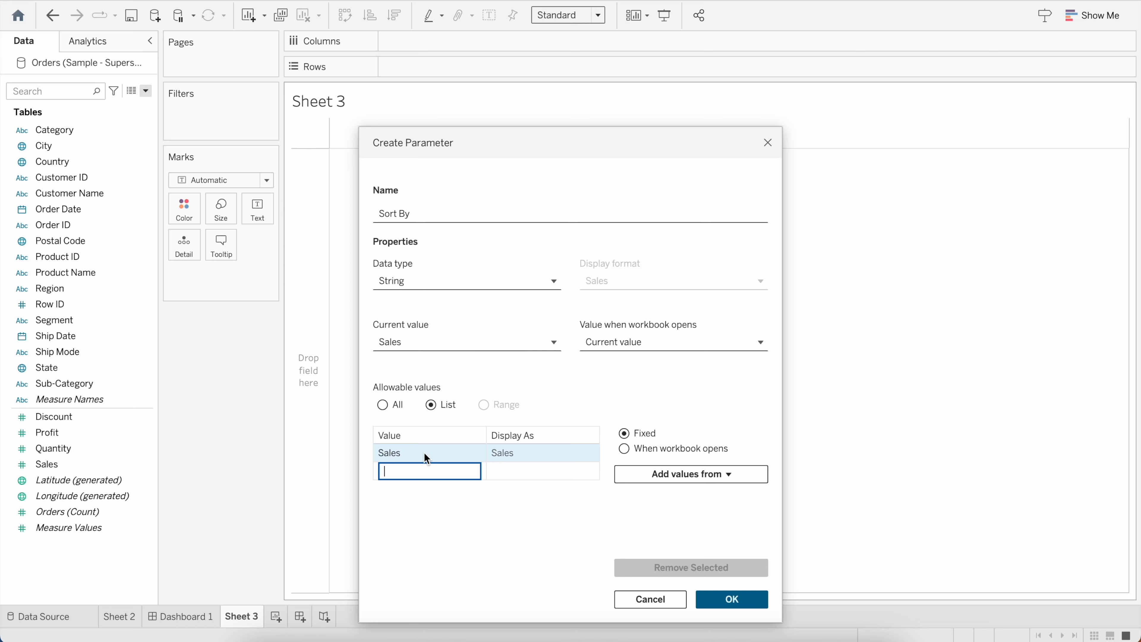
pyautogui.write('Profit')
pyautogui.press('Return')
pyautogui.write('Discount')
pyautogui.press('Return')
pyautogui.write('Quani')
pyautogui.press('BackSpace')
pyautogui.write('tity')
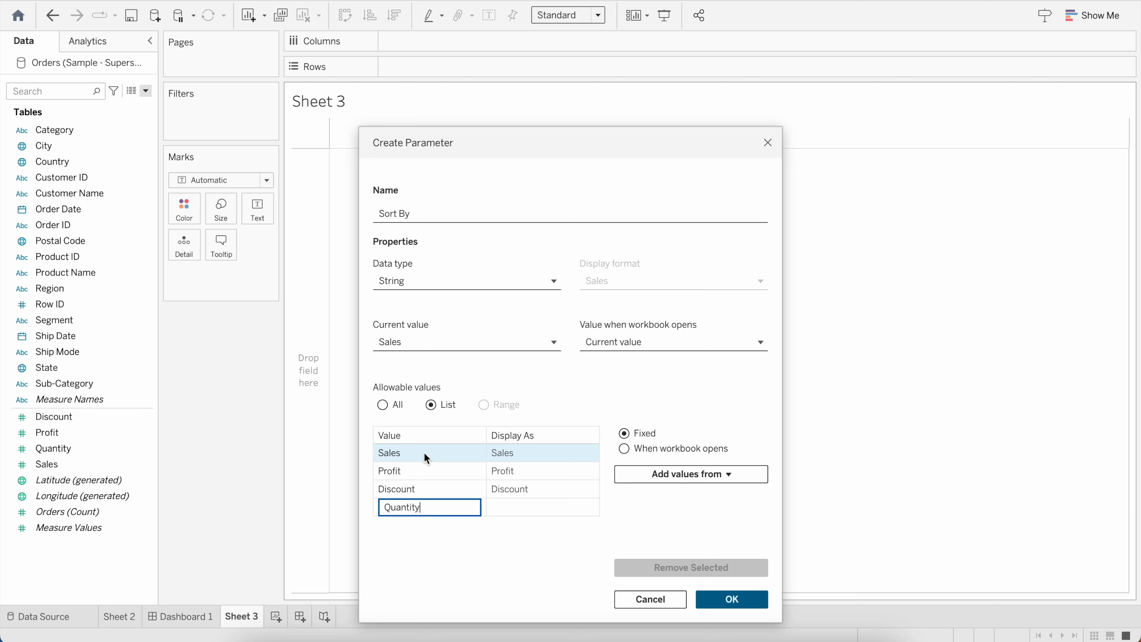
pyautogui.press('Return')
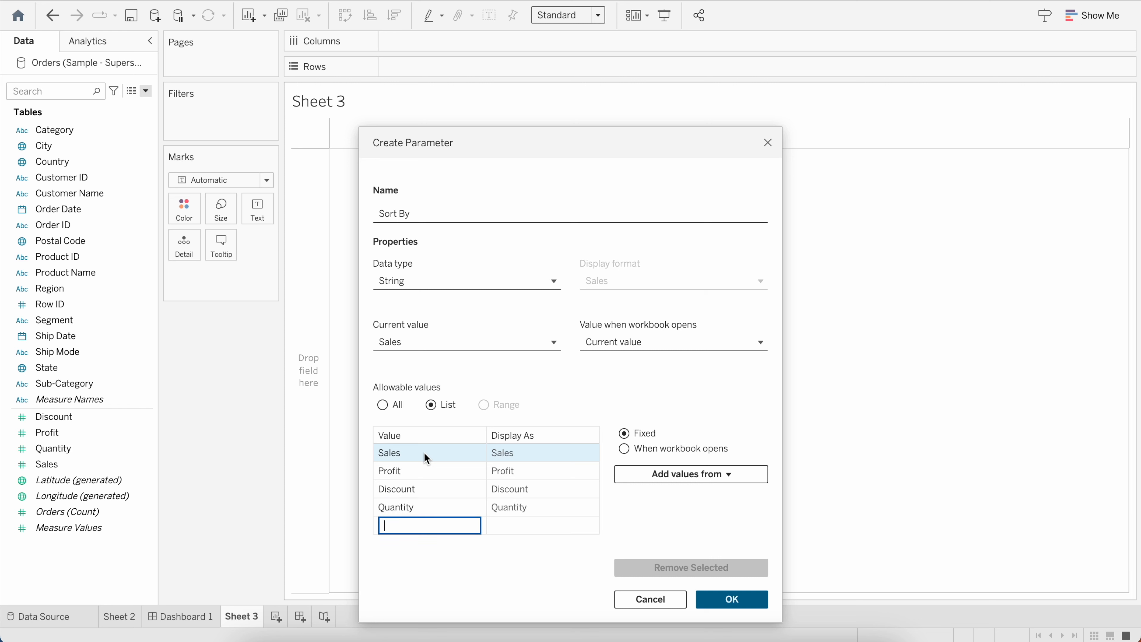
pyautogui.click(732, 599)
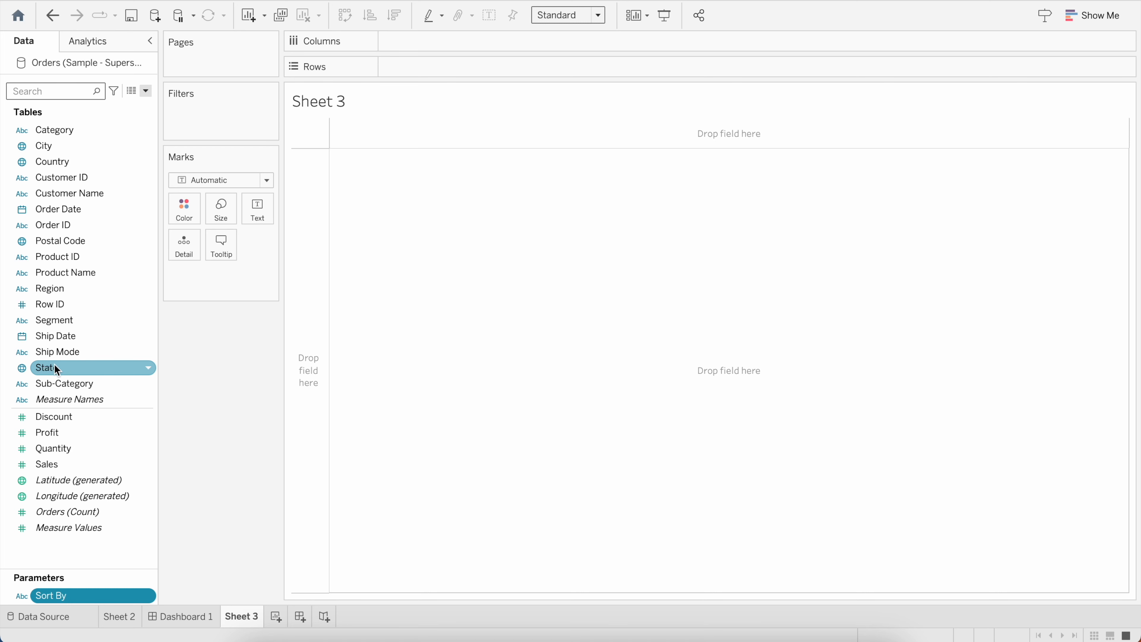
# Build a text table with Sub-Category on rows and the measures Sales, Quantity, Profit and Discount.
pyautogui.moveTo(66, 383); pyautogui.dragTo(454, 68)
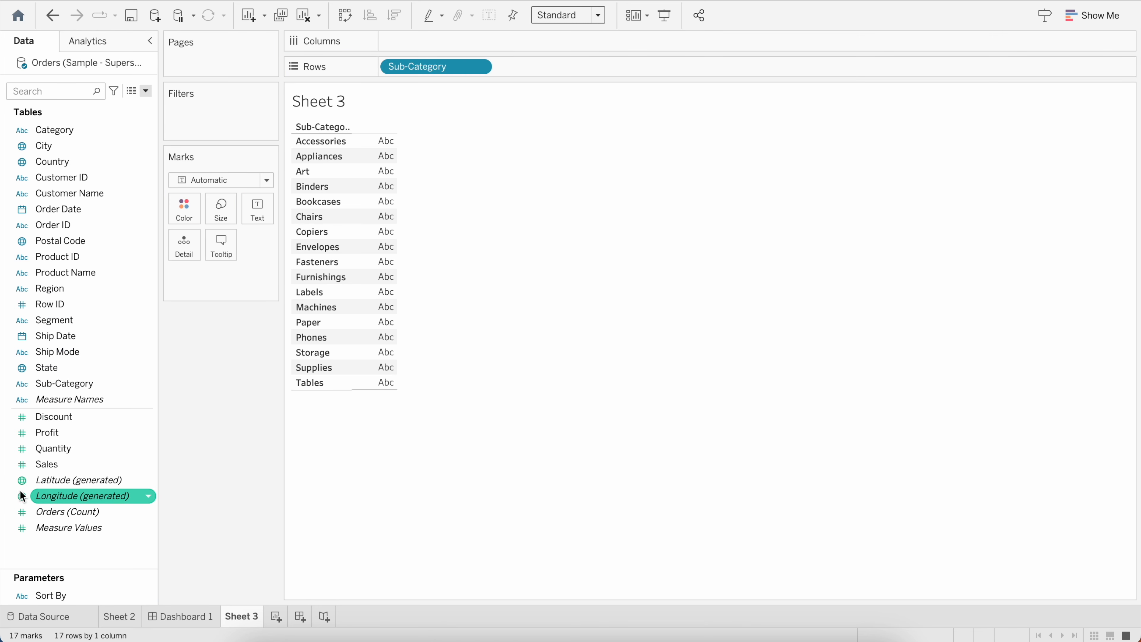
pyautogui.doubleClick(64, 464)
pyautogui.doubleClick(75, 445)
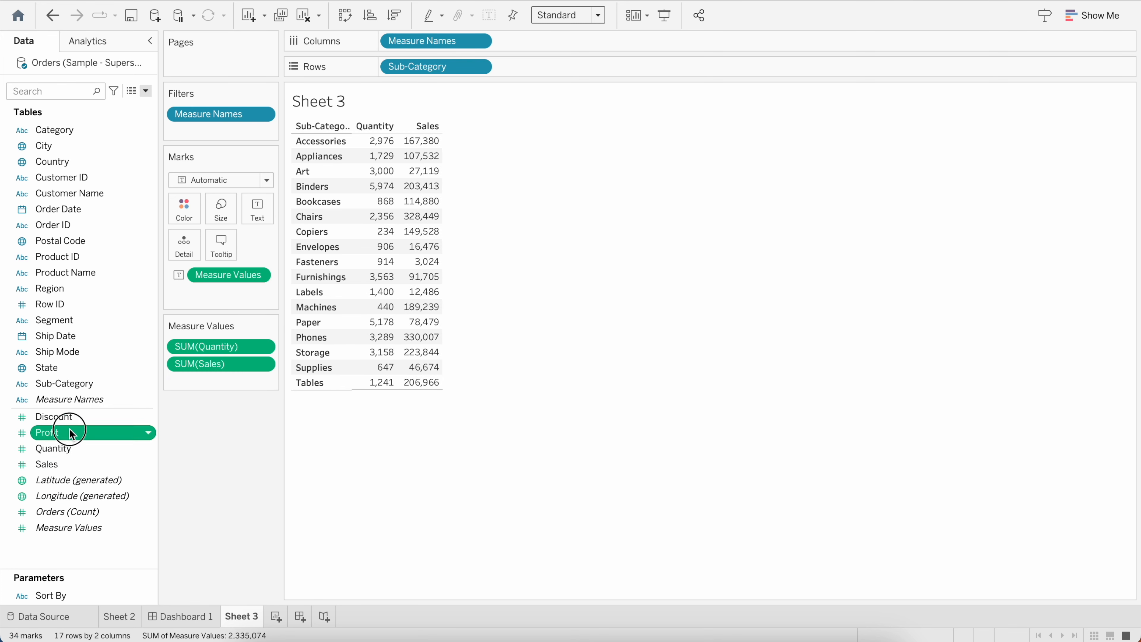
pyautogui.doubleClick(77, 432)
pyautogui.doubleClick(80, 416)
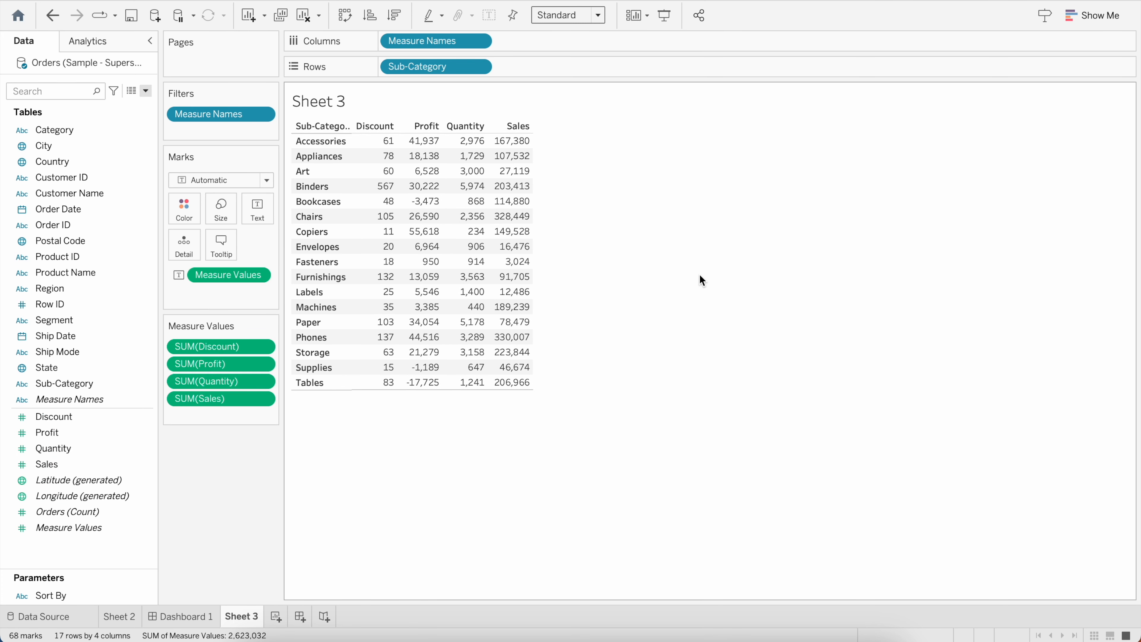
# Show the Sort By parameter on the sheet and try its options, leaving it on Discount.
pyautogui.click(147, 595)
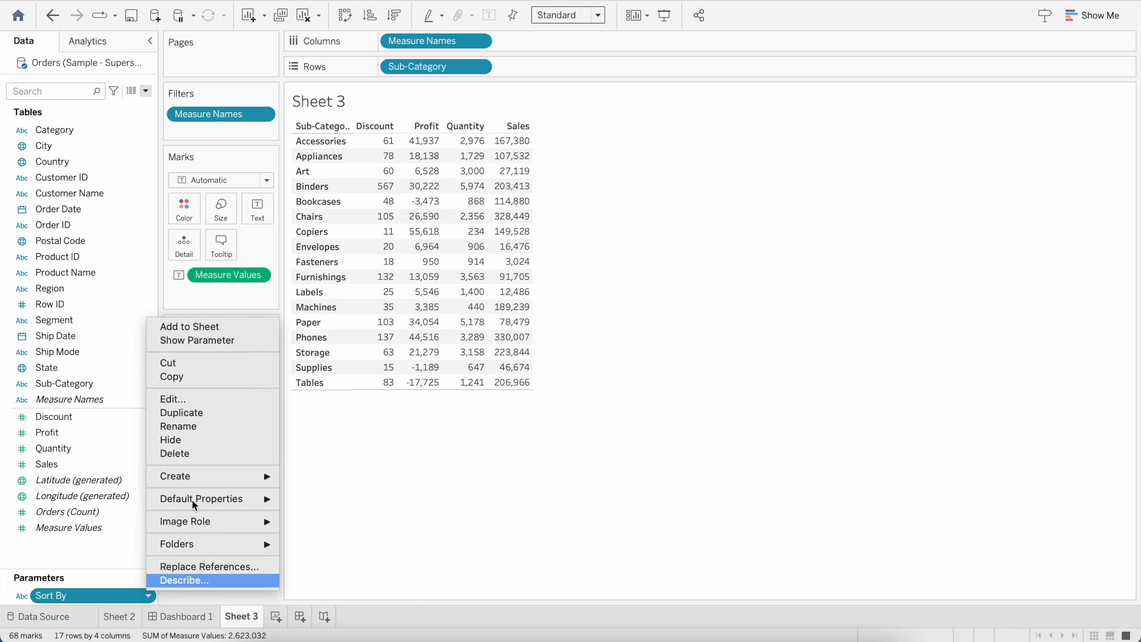
pyautogui.click(208, 339)
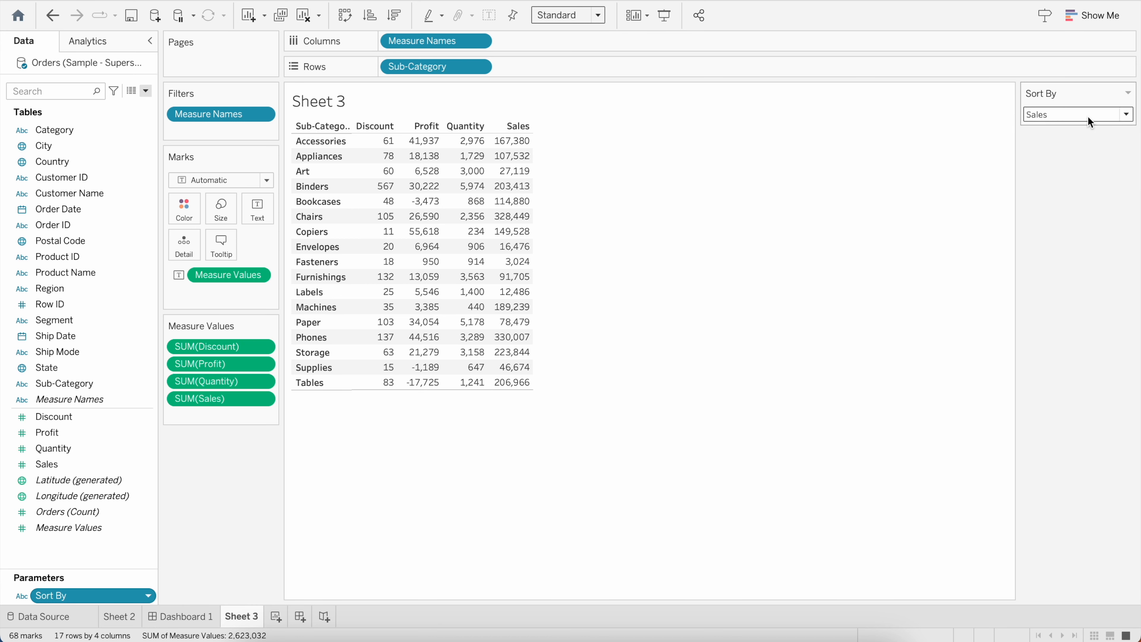
pyautogui.click(1090, 117)
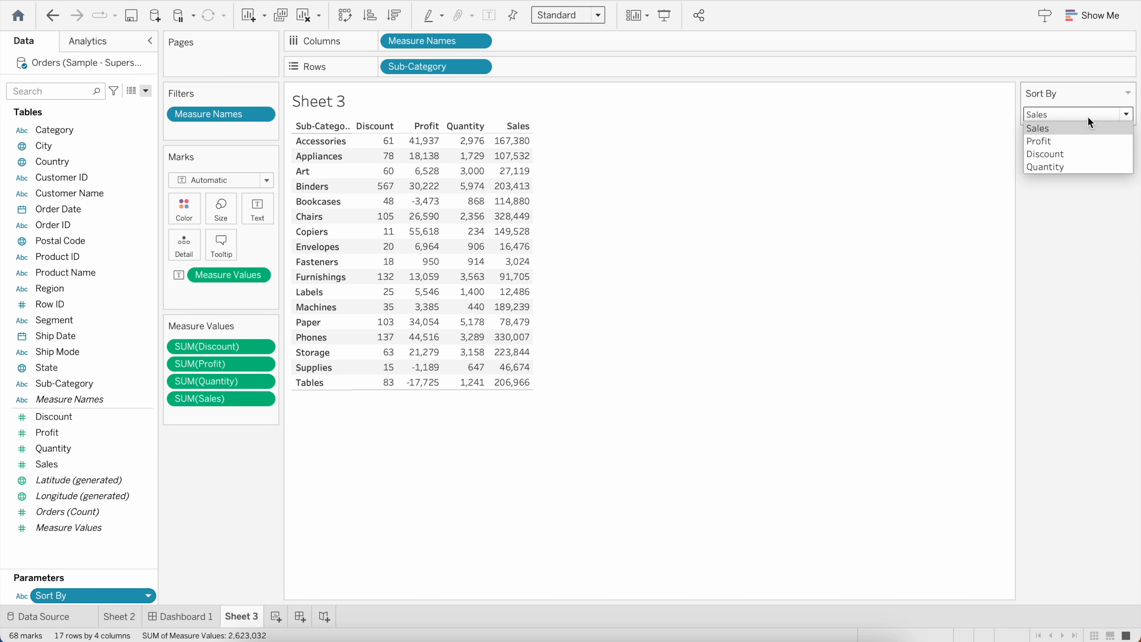
pyautogui.click(1062, 131)
pyautogui.click(1056, 111)
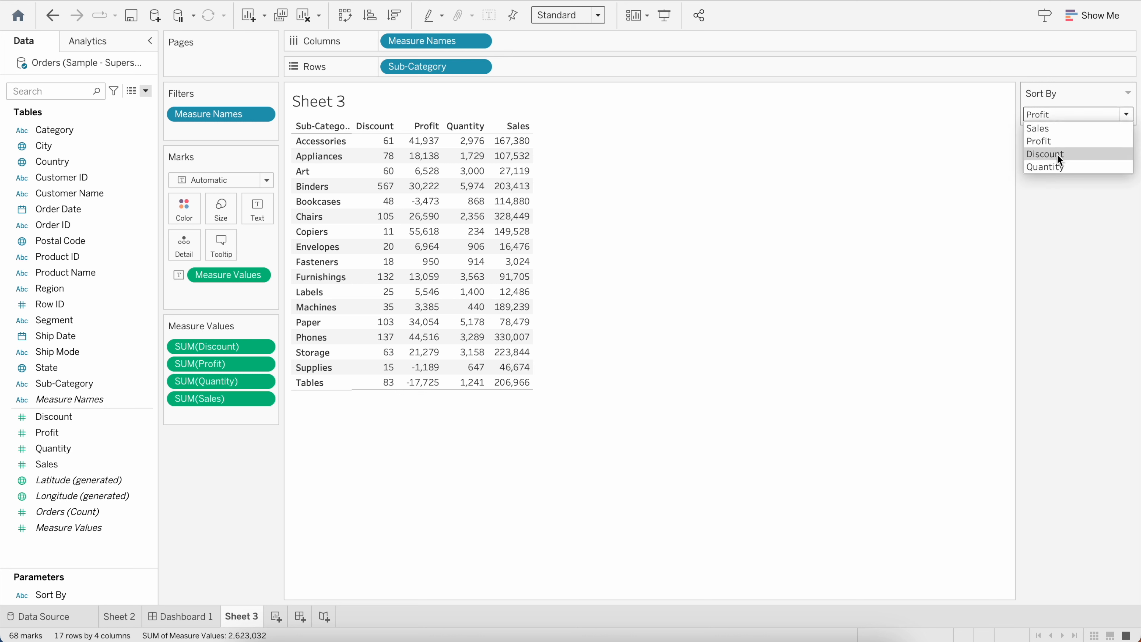
pyautogui.click(1059, 144)
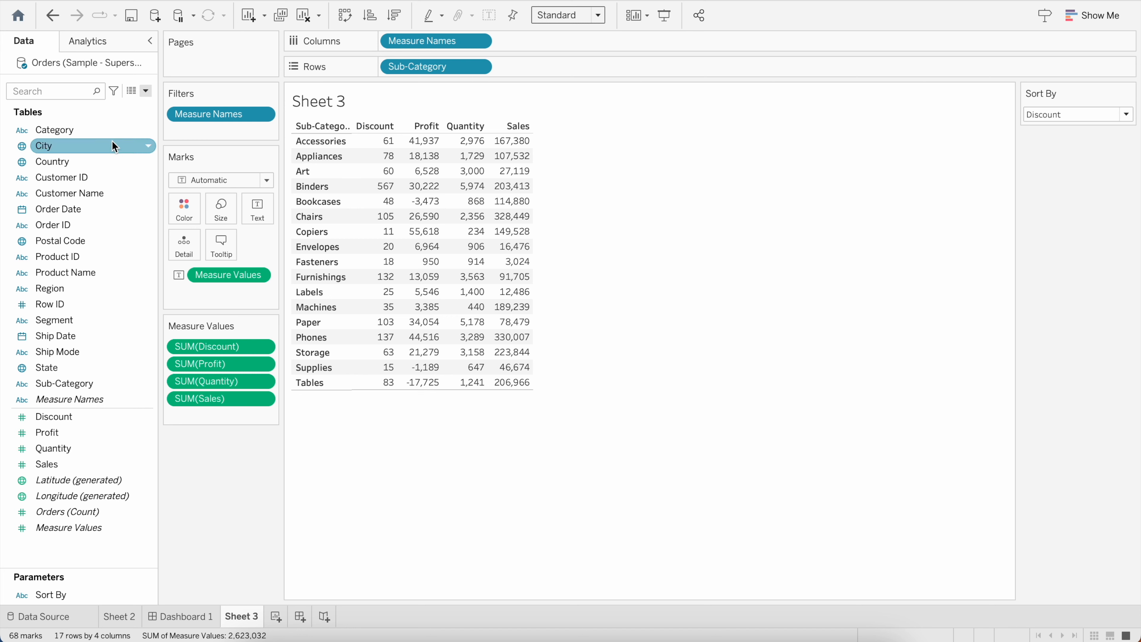
# Create a new calculated field named Sort By.
pyautogui.click(146, 90)
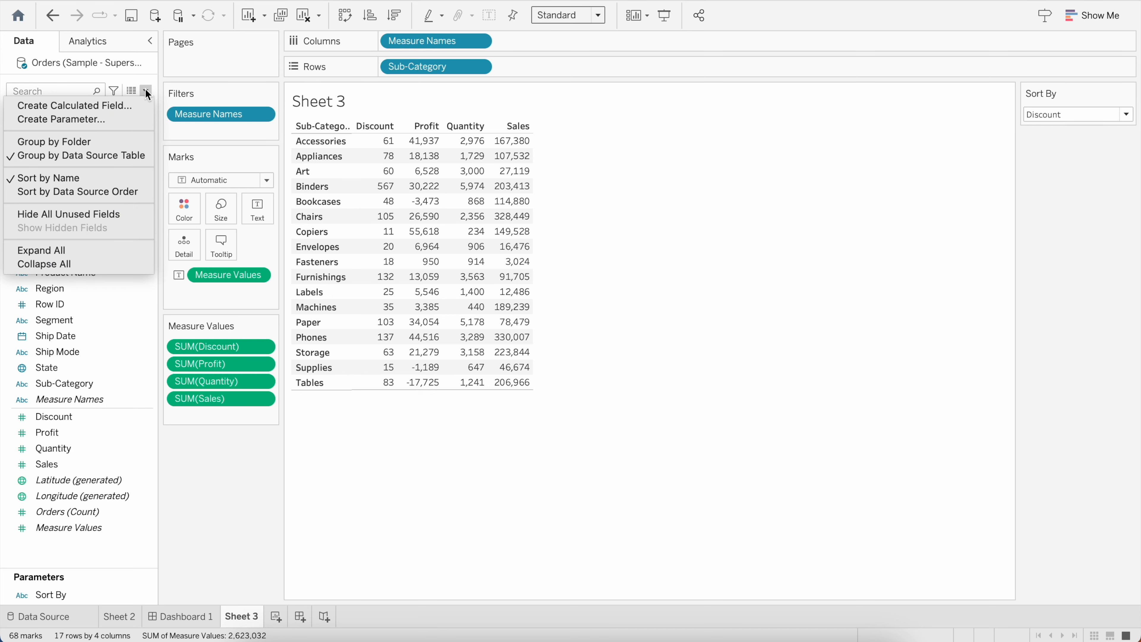
pyautogui.click(118, 110)
pyautogui.write('Sort By')
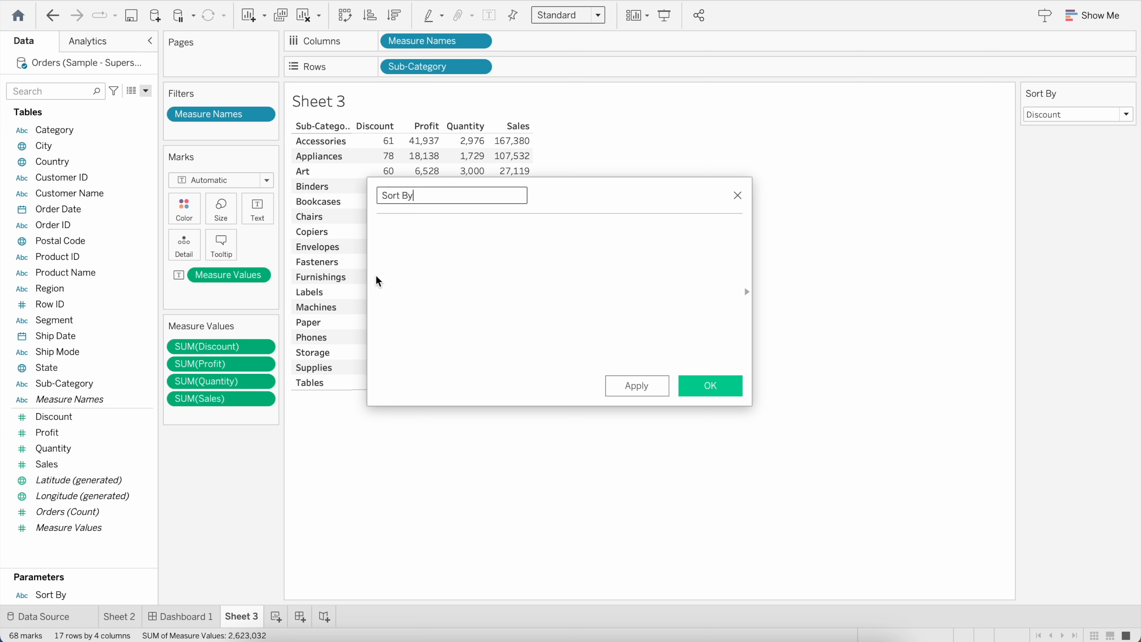
# Start the formula with CASE [Sort By] and a first WHEN branch with an empty quoted value that returns [Sales].
pyautogui.click(418, 236)
pyautogui.write('CASE')
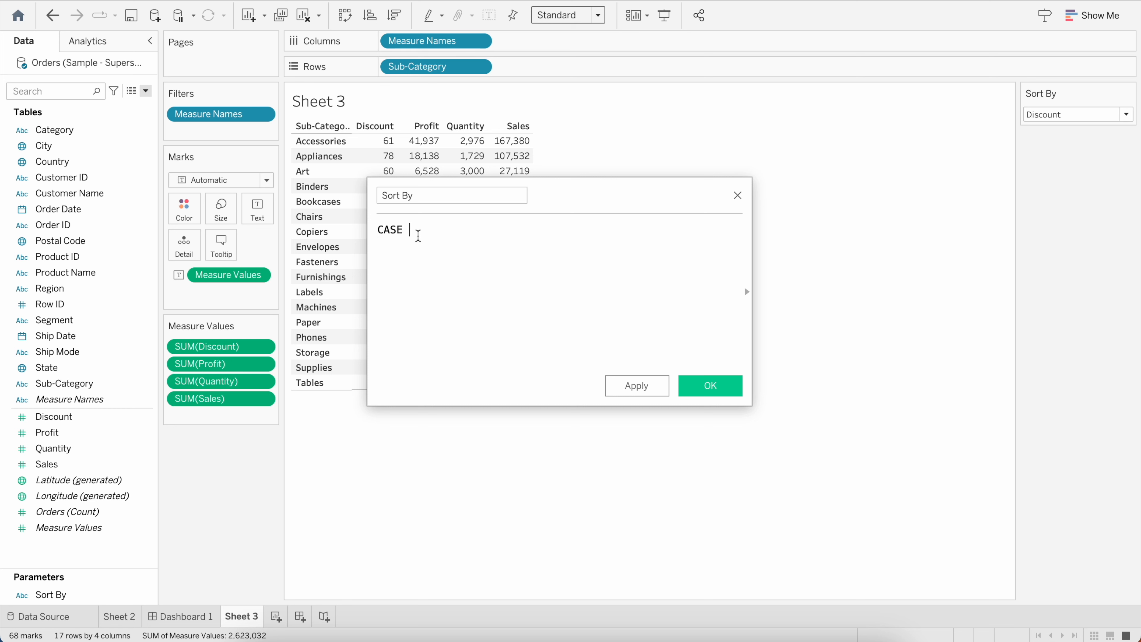
pyautogui.write(' [Sort')
pyautogui.press('Return')
pyautogui.write("WHEN '")
pyautogui.write(' THEN')
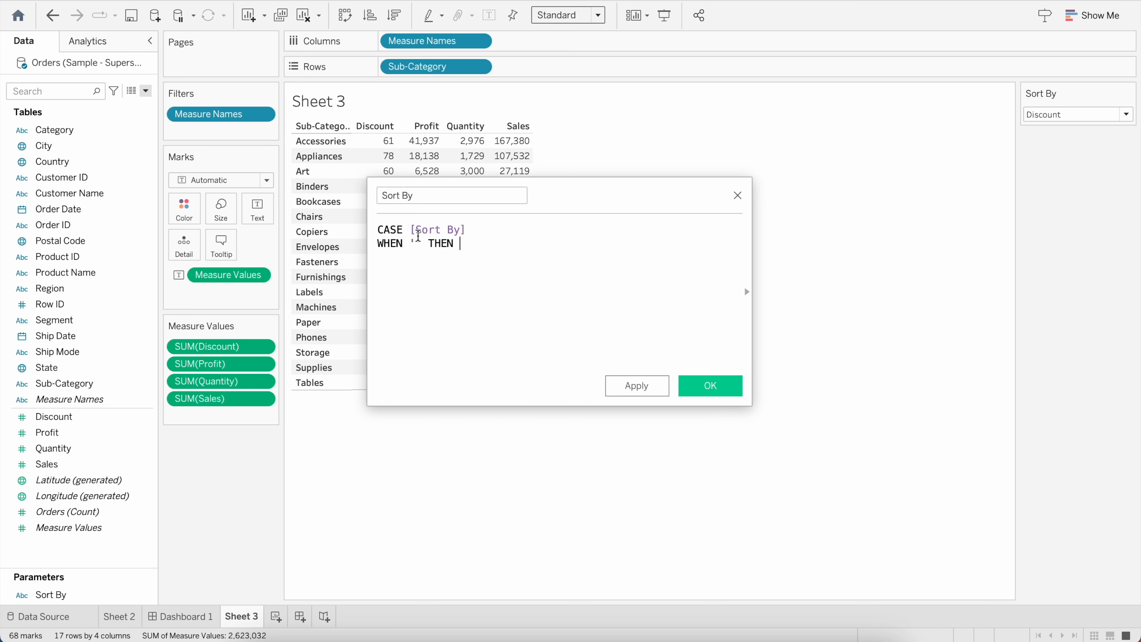
pyautogui.write(' S')
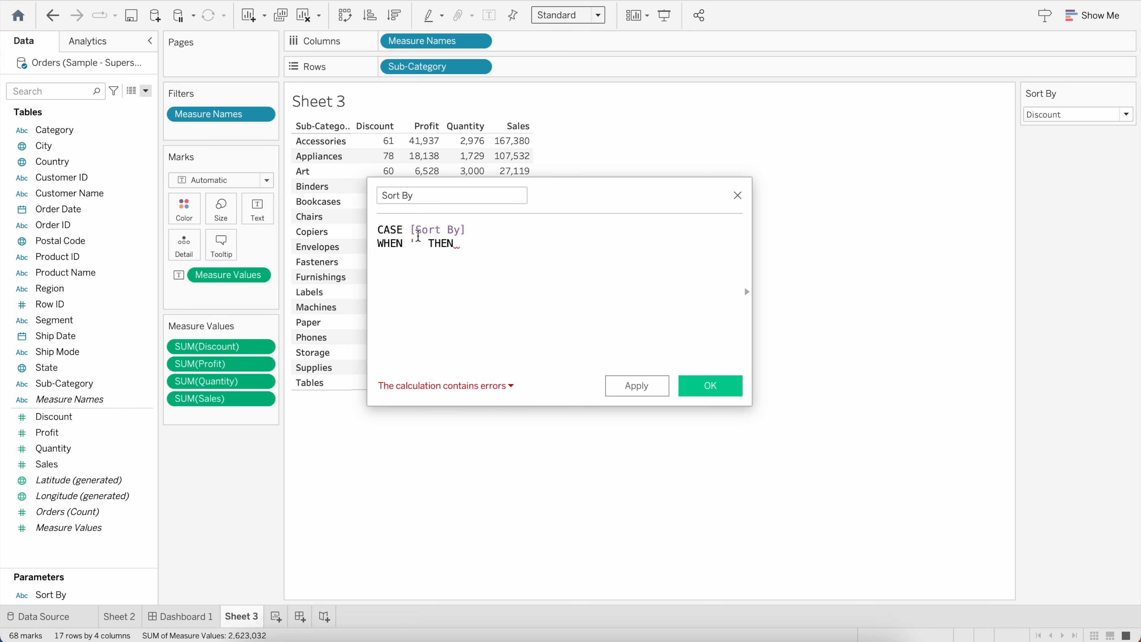
pyautogui.write('ALE')
pyautogui.press('Return')
pyautogui.press('Return')
# Add two WHEN branches with empty quoted values, one returning [Profit] and one returning [Quantity].
pyautogui.write("WHEN''")
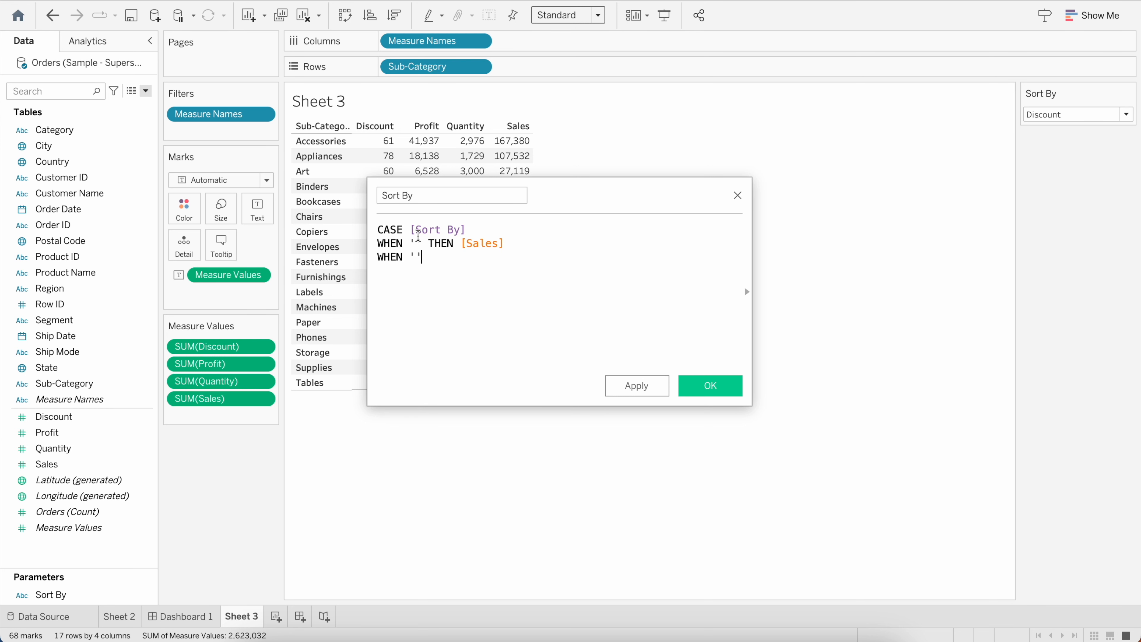
pyautogui.write(' THEN PROFI')
pyautogui.press('Return')
pyautogui.write('WHEN')
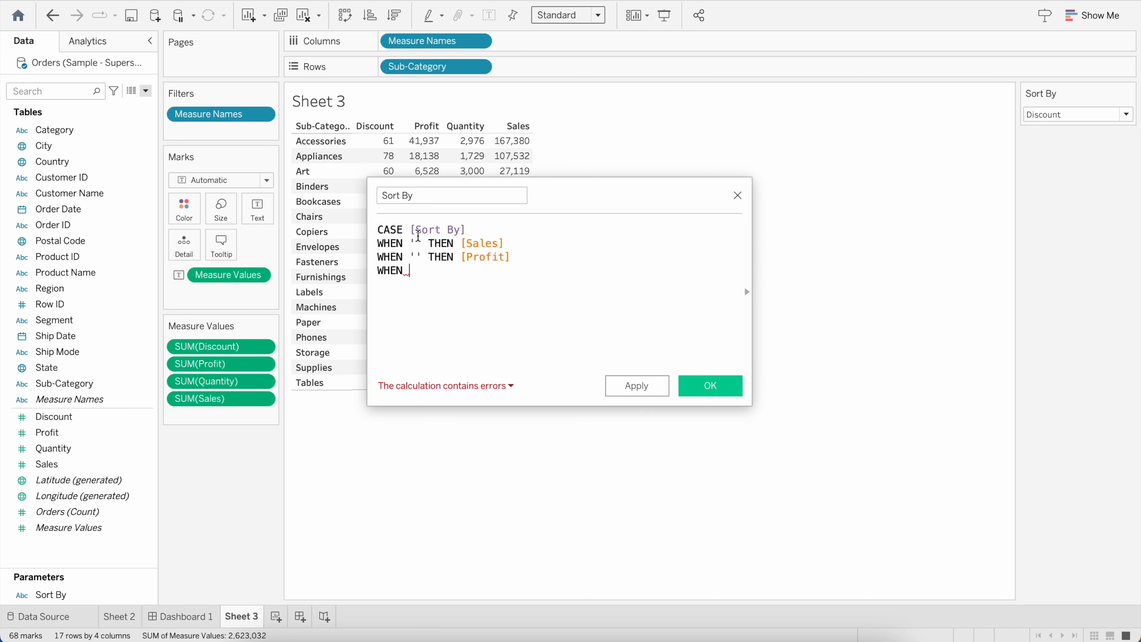
pyautogui.moveTo(422, 257); pyautogui.dragTo(407, 256)
pyautogui.click(416, 271)
pyautogui.write("'' THEN")
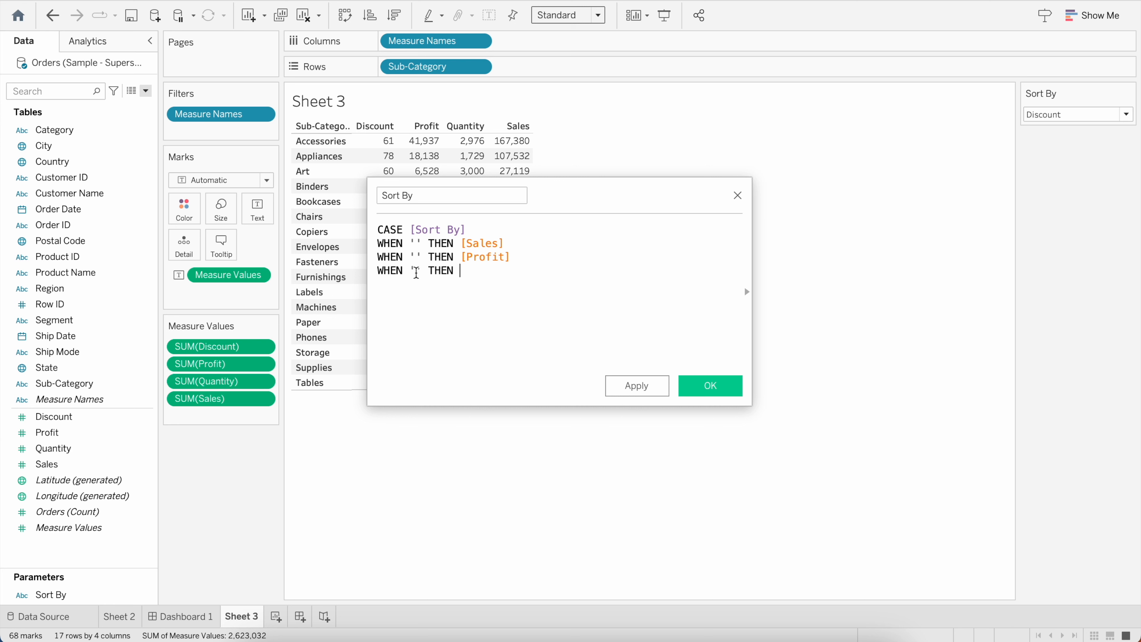
pyautogui.write(' QUANTI')
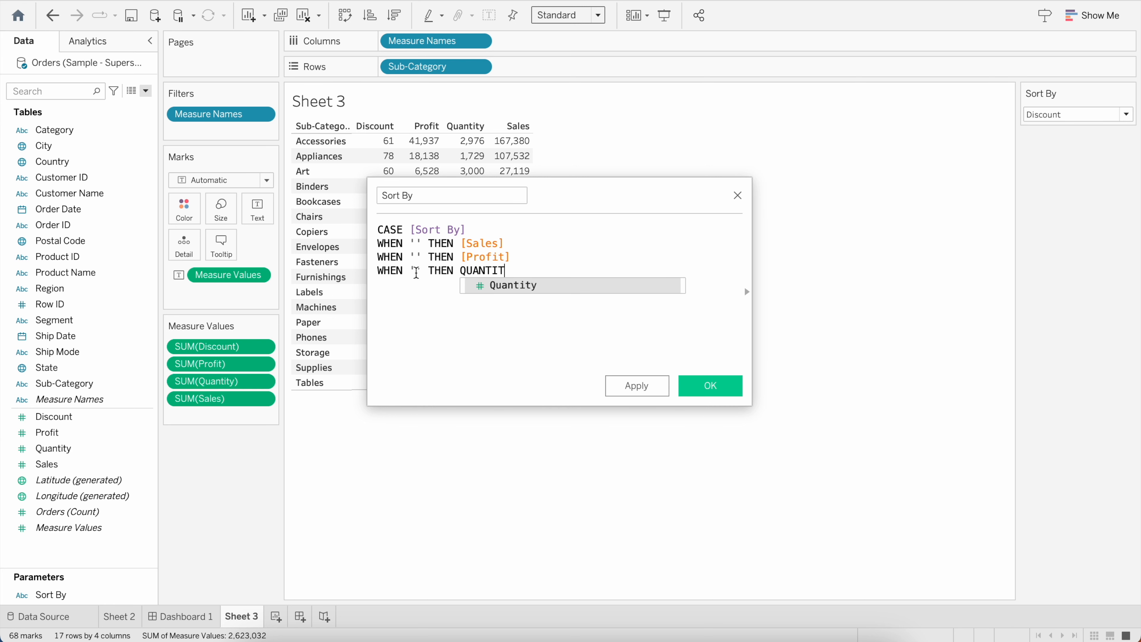
pyautogui.press('Return')
pyautogui.press('Return')
# Add a last WHEN branch with an empty quoted value returning [Discount], and close the expression with END.
pyautogui.write('WHEN ')
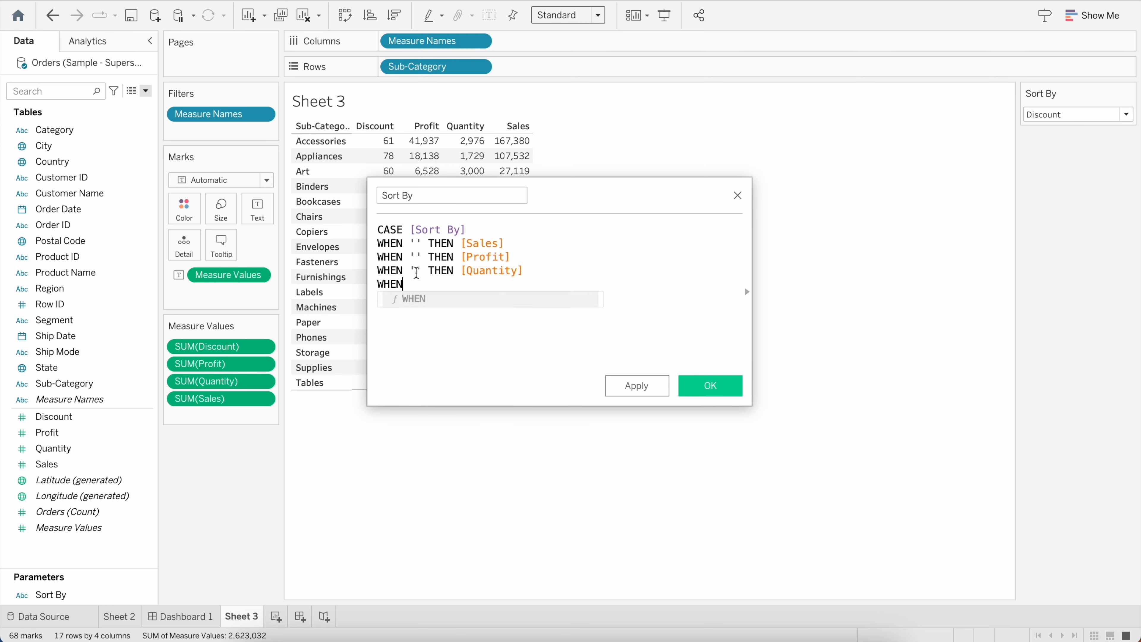
pyautogui.write("'' THEN ")
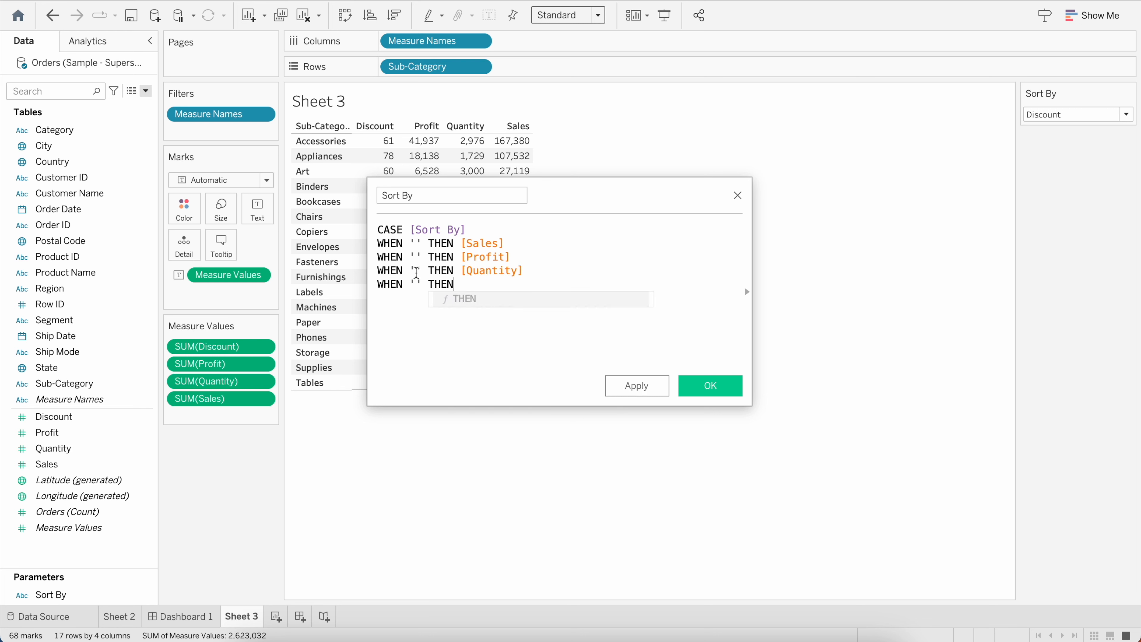
pyautogui.write('DISC')
pyautogui.press('Return')
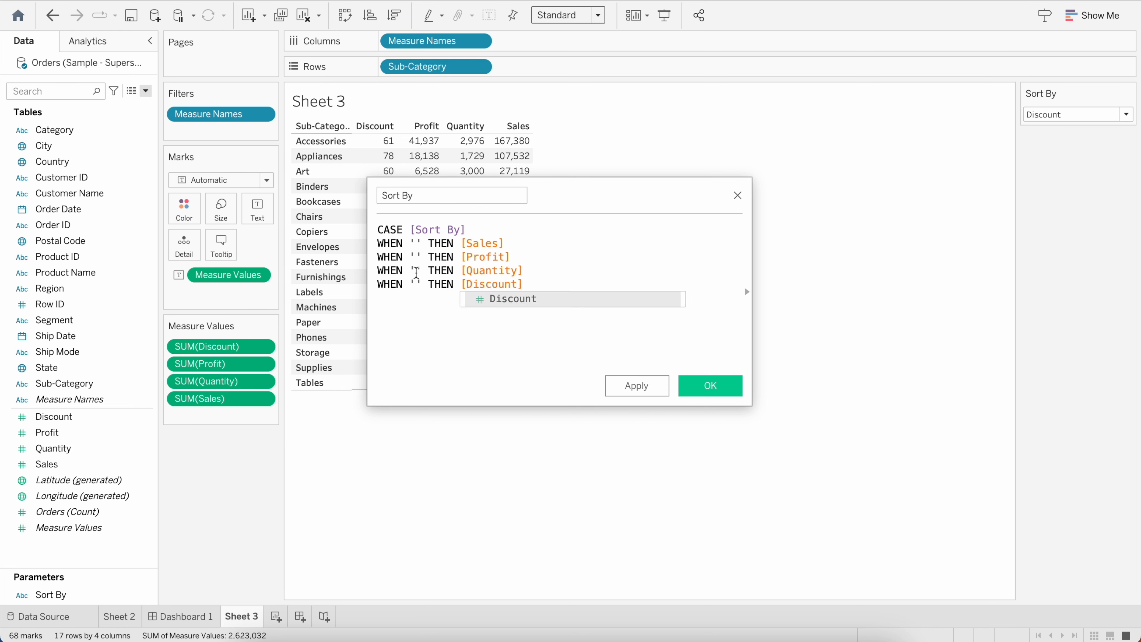
pyautogui.press('Return')
pyautogui.write('END')
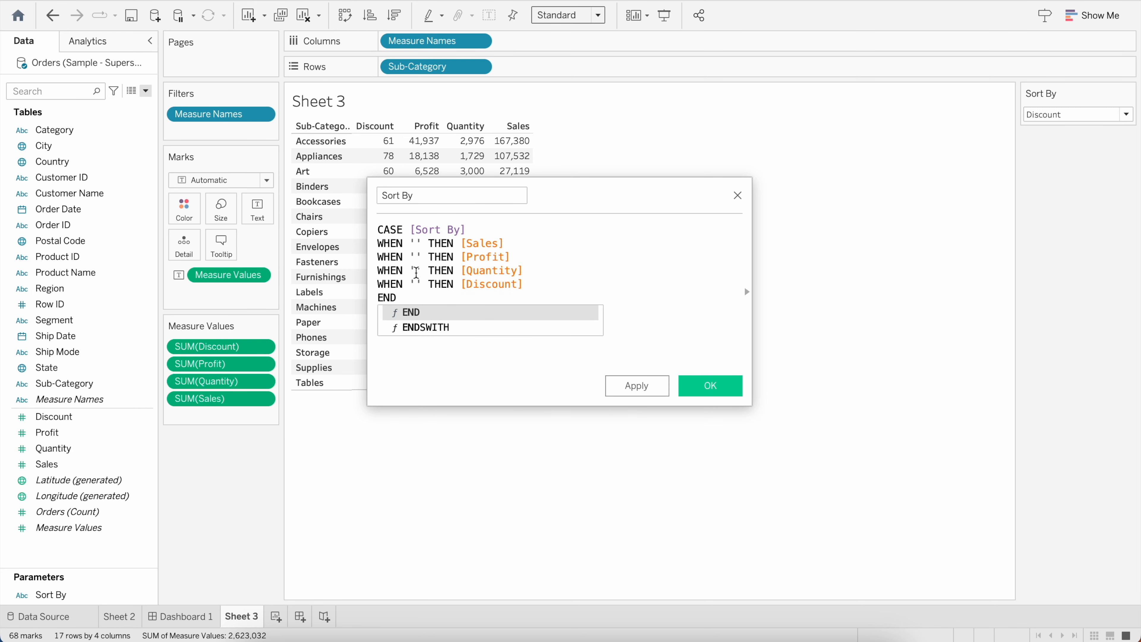
# Fill the empty quotes of the first two WHEN branches with Sales and Profit.
pyautogui.click(417, 243)
pyautogui.write('Sales')
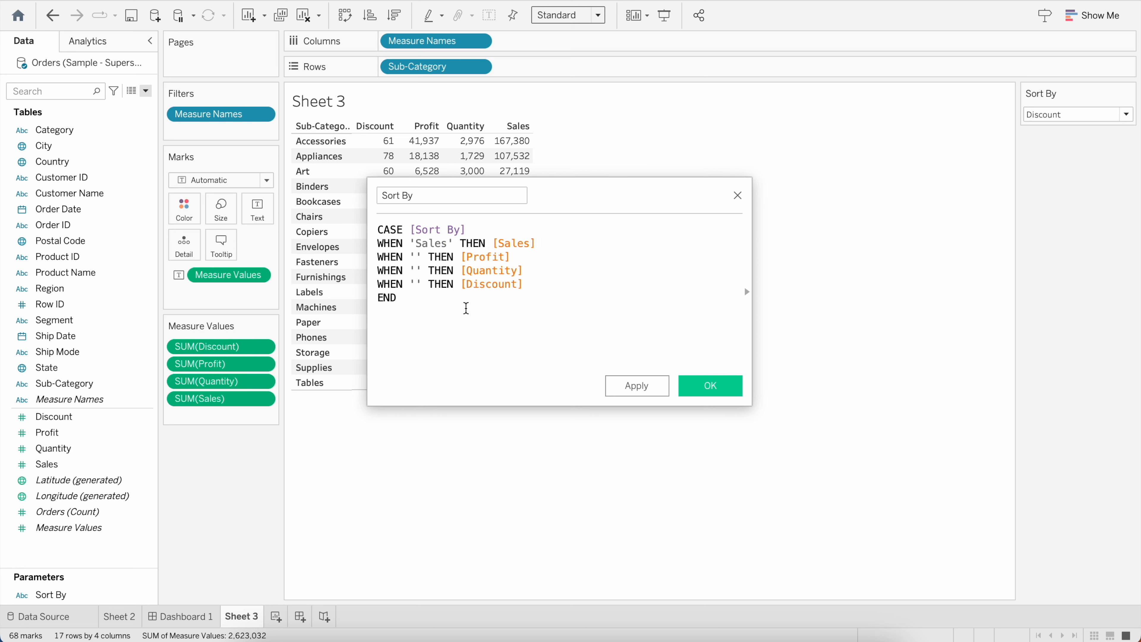
pyautogui.press('Down')
pyautogui.press('Left')
pyautogui.press('Left')
pyautogui.press('Left')
pyautogui.press('Left')
pyautogui.press('Left')
pyautogui.write('Profit')
# Fill the empty quotes of the last two WHEN branches with Quantity and Discount.
pyautogui.click(414, 270)
pyautogui.write('Quanity')
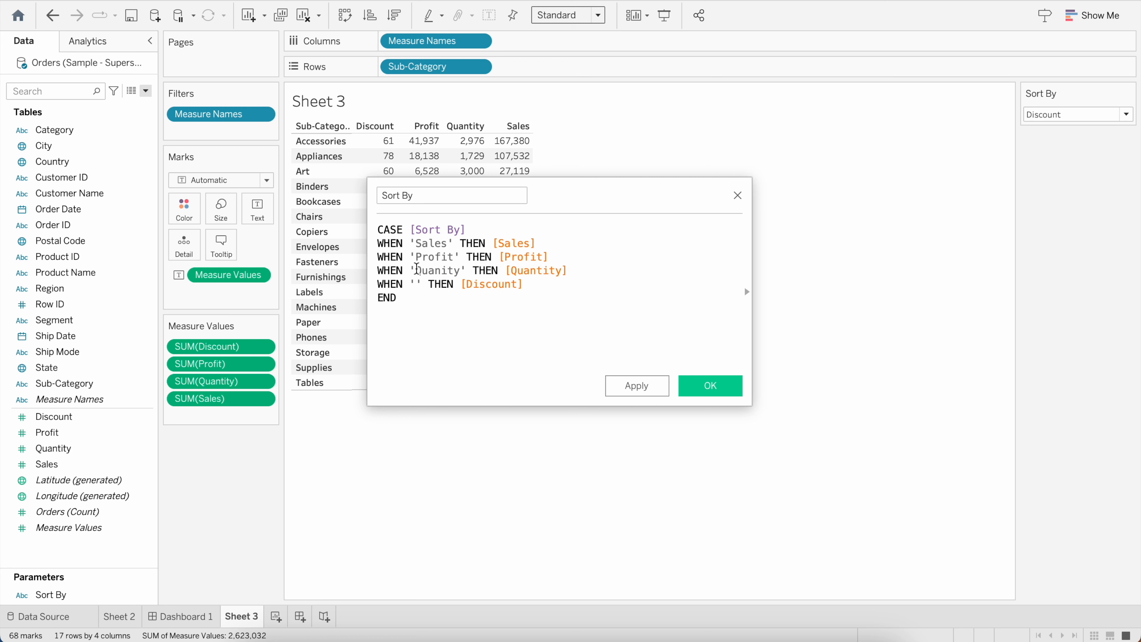
pyautogui.press('Left')
pyautogui.press('Left')
pyautogui.write('t')
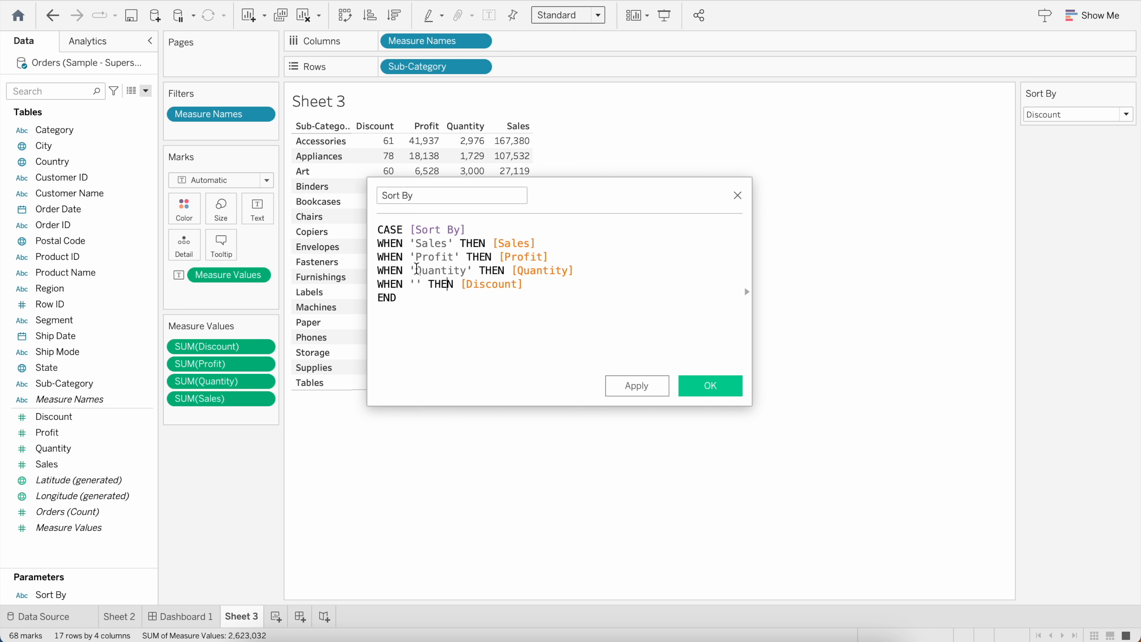
pyautogui.press('Left')
pyautogui.press('Left')
pyautogui.press('Left')
pyautogui.write('iscount')
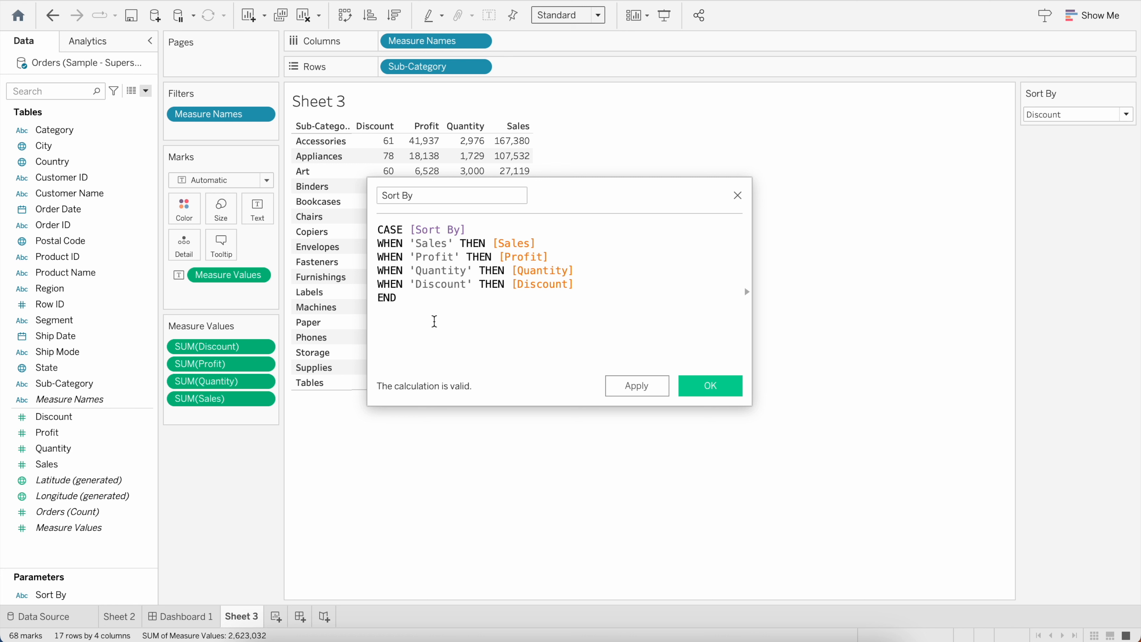
# Review the CASE formula, comparing each quoted option with the field its branch returns.
pyautogui.moveTo(409, 300); pyautogui.dragTo(380, 223)
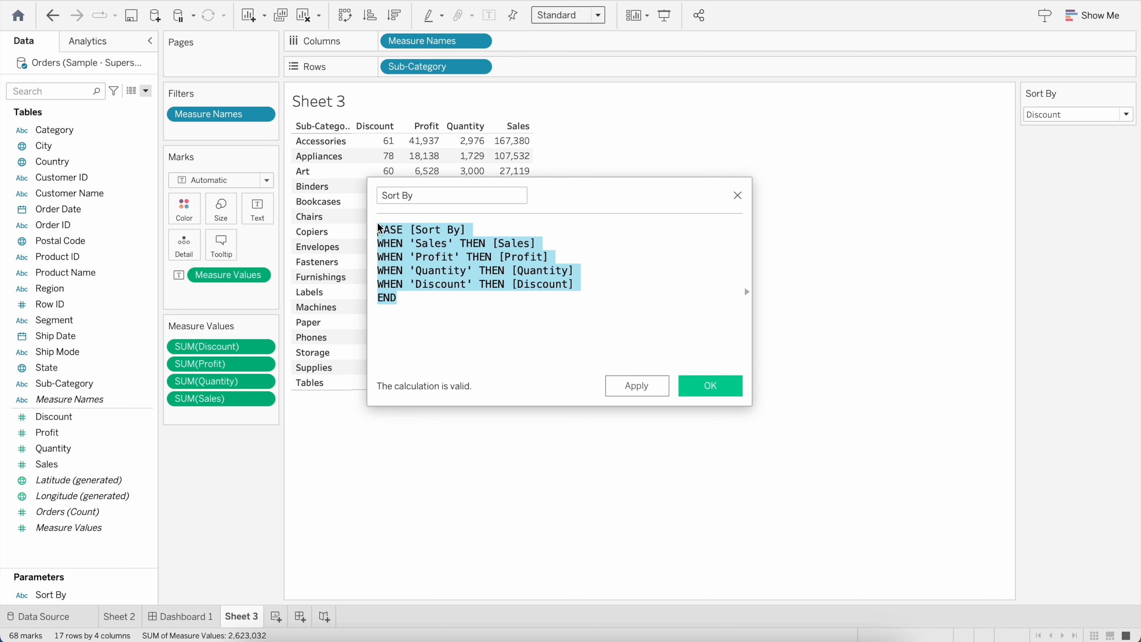
pyautogui.click(481, 327)
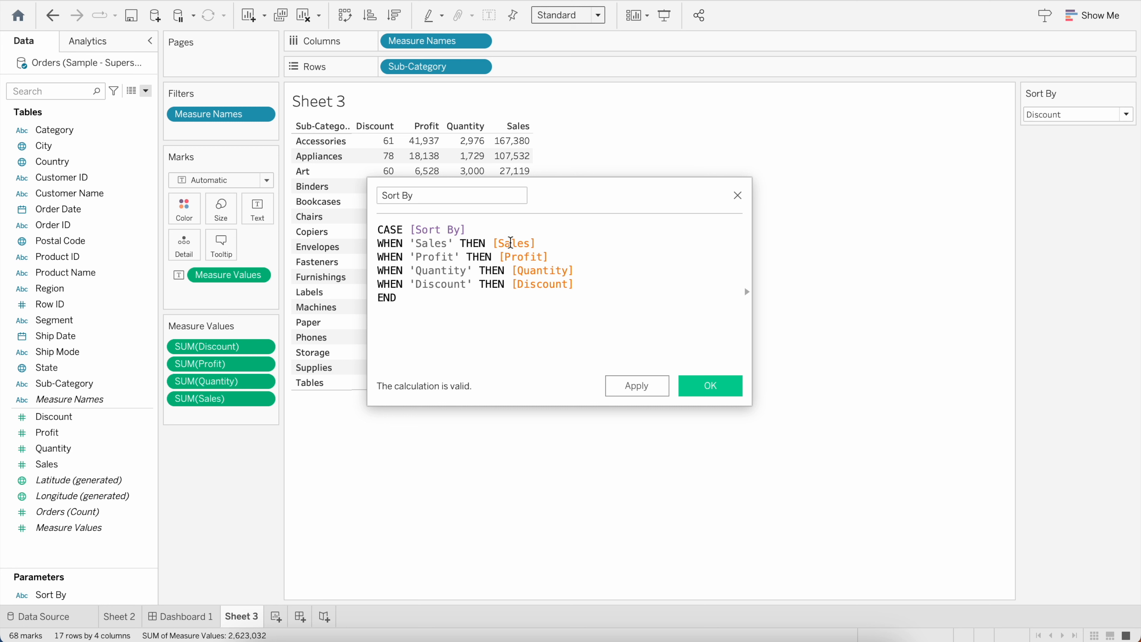
pyautogui.doubleClick(434, 257)
pyautogui.doubleClick(518, 258)
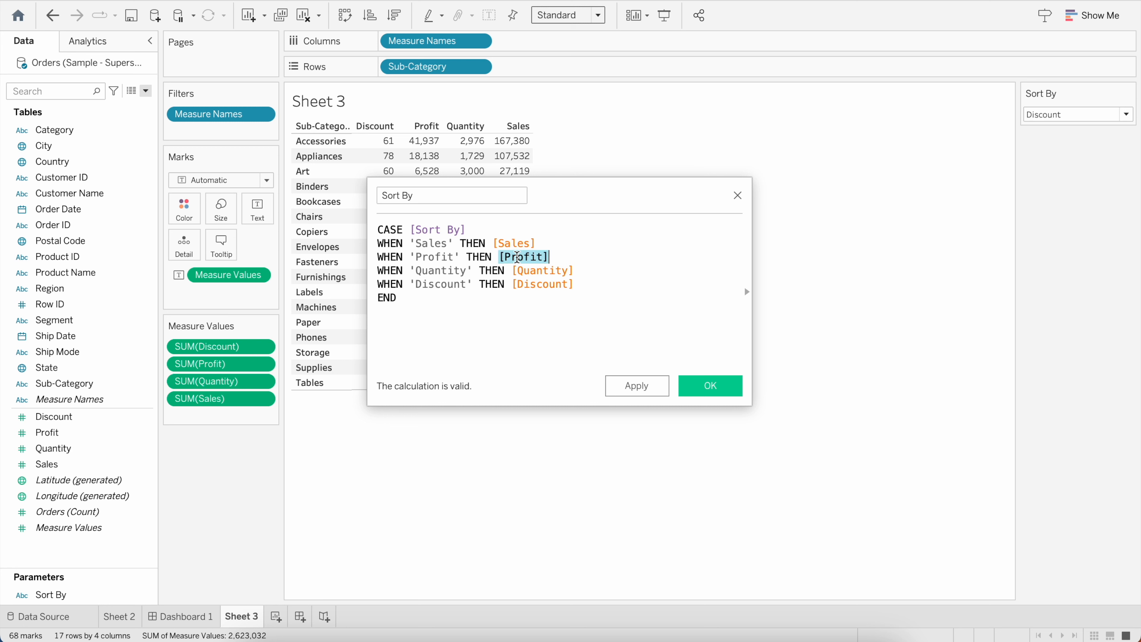
pyautogui.doubleClick(441, 270)
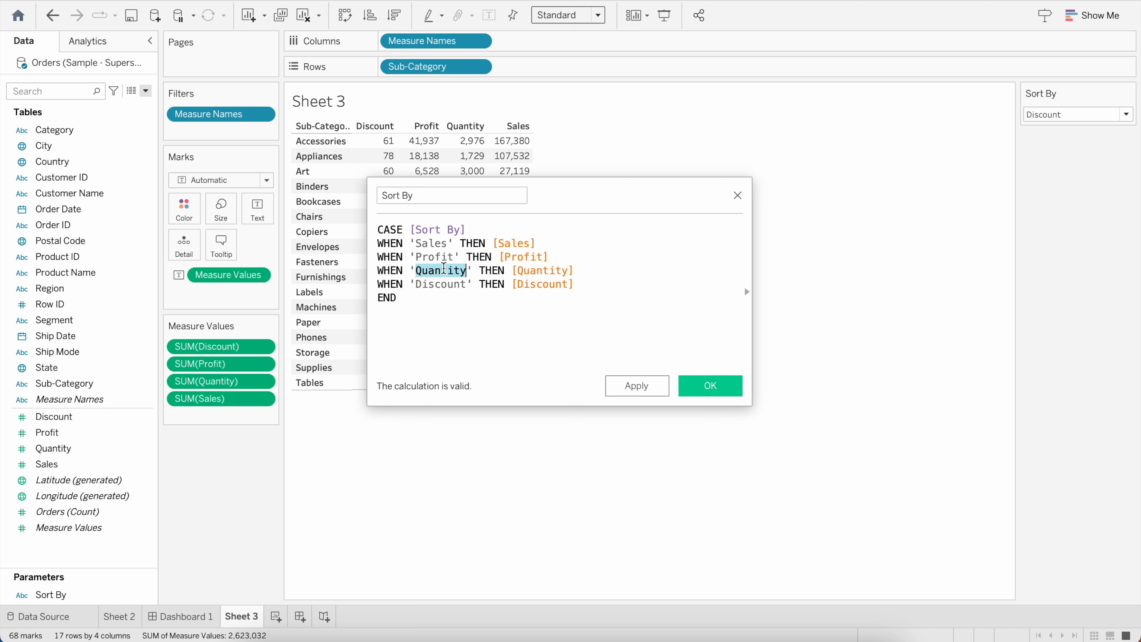
pyautogui.doubleClick(528, 269)
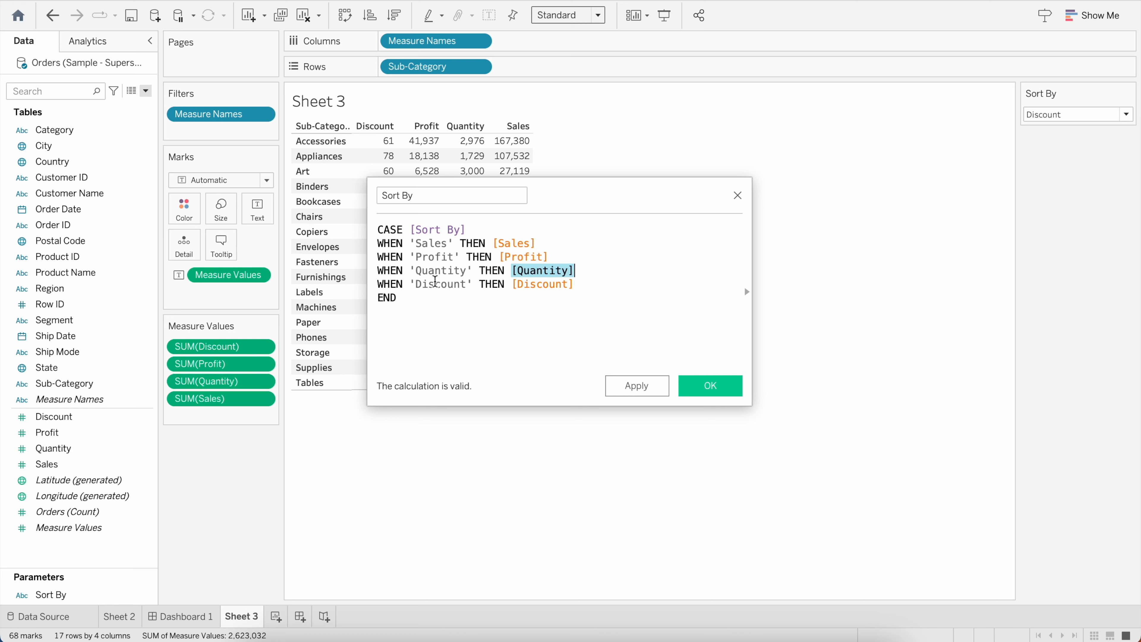
pyautogui.doubleClick(441, 284)
pyautogui.doubleClick(542, 285)
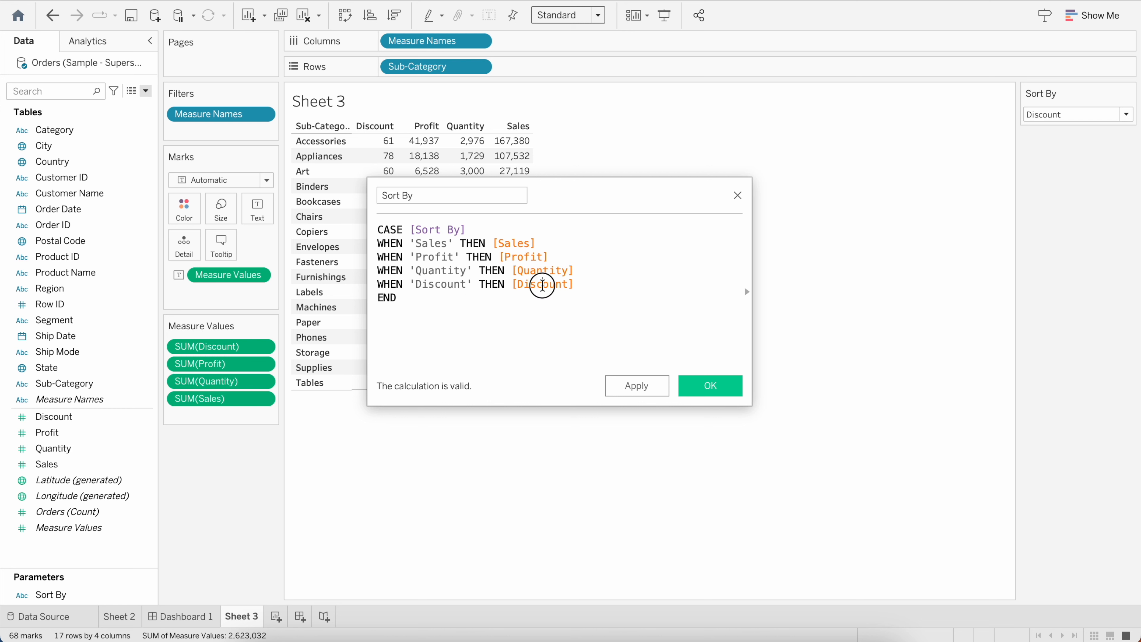
# Apply and save the Sort By calculated field.
pyautogui.click(637, 386)
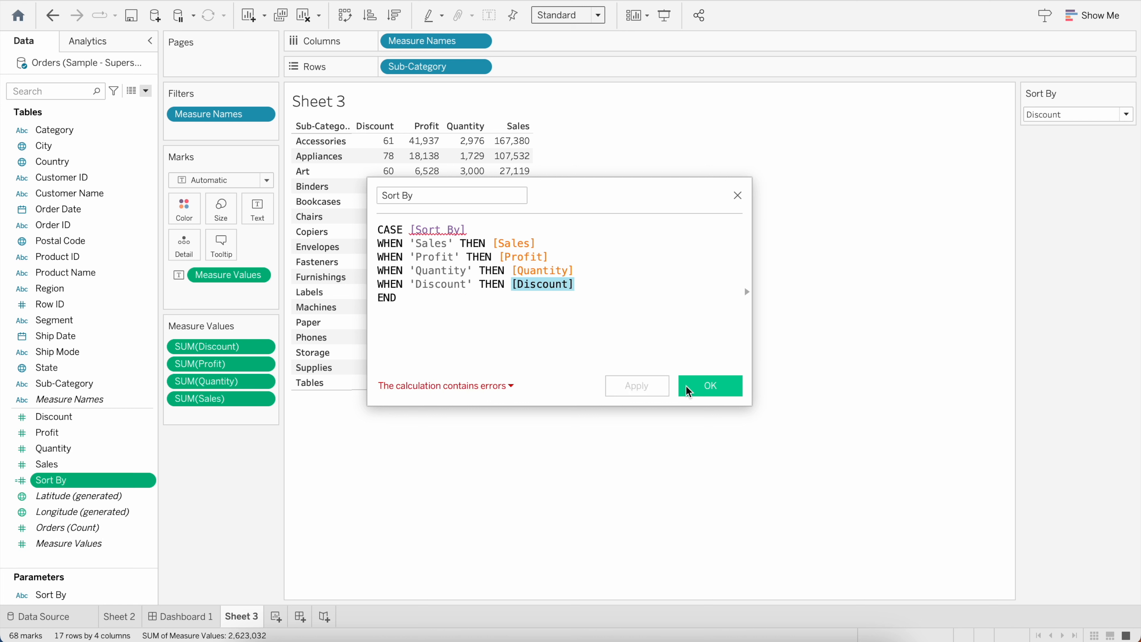
pyautogui.click(701, 387)
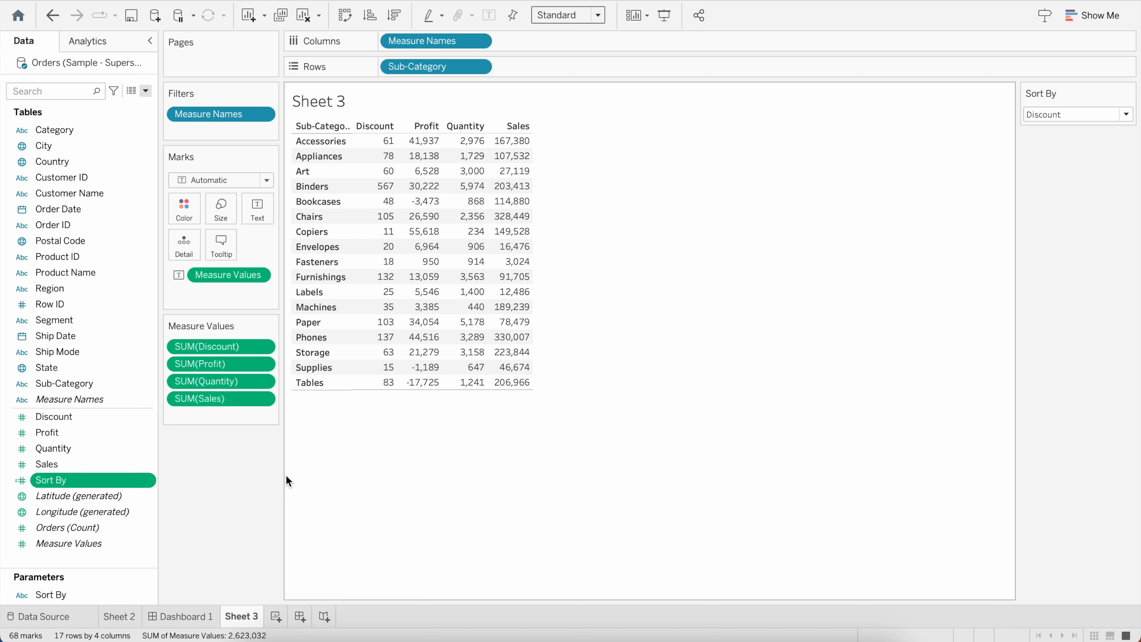
# Set the Sub-Category rows to sort by a field in descending order.
pyautogui.click(479, 67)
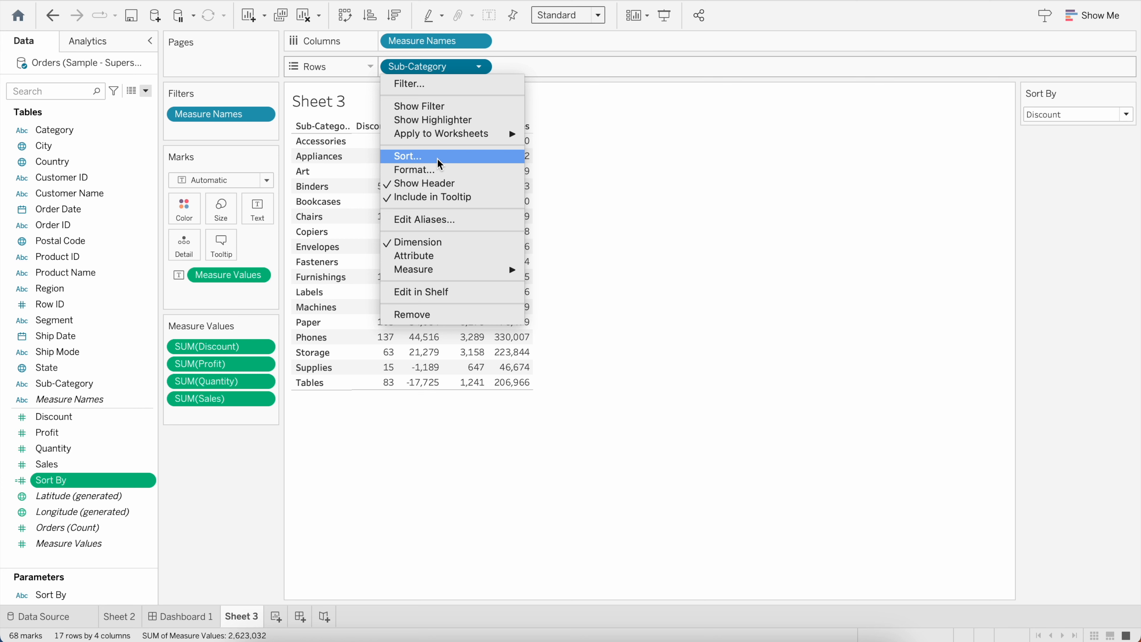
pyautogui.click(412, 159)
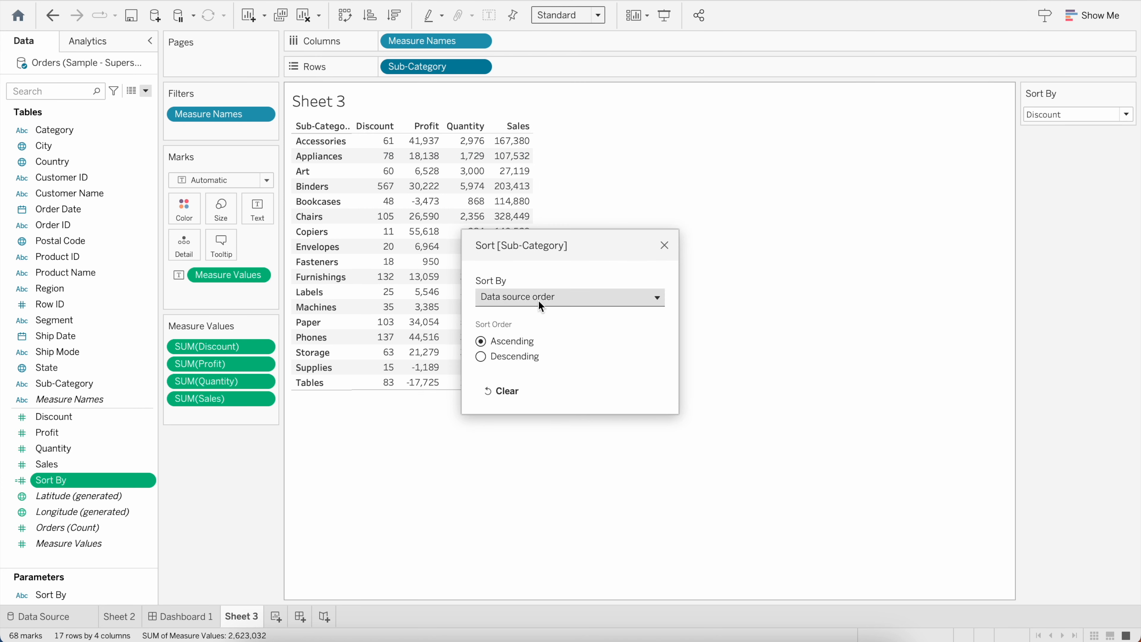
pyautogui.click(525, 294)
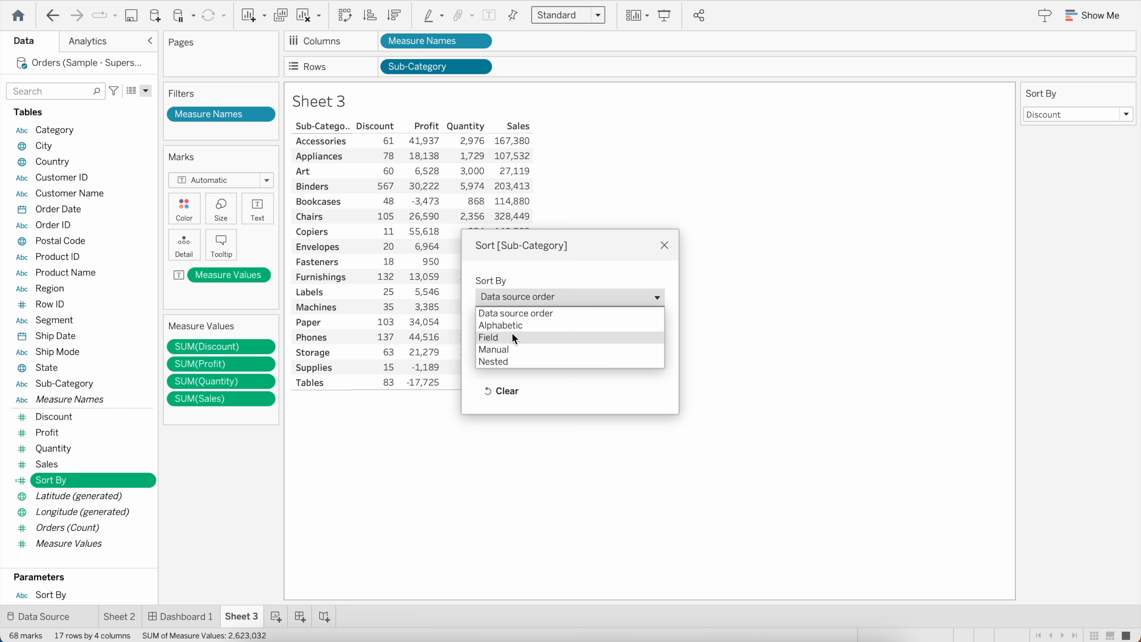
pyautogui.click(512, 336)
pyautogui.click(537, 297)
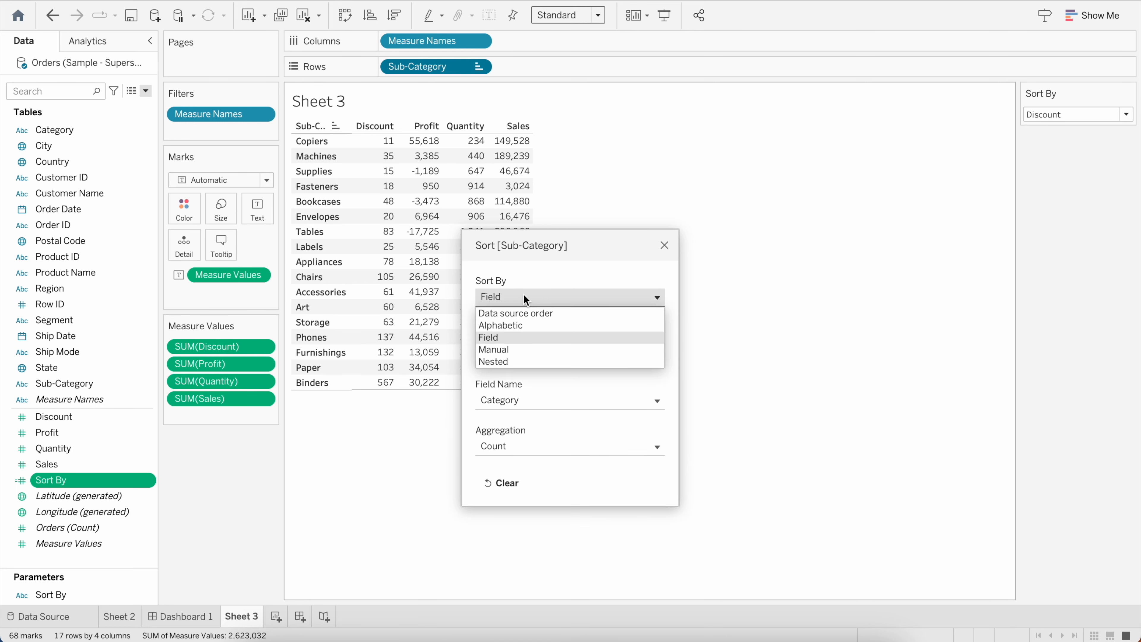
pyautogui.click(540, 299)
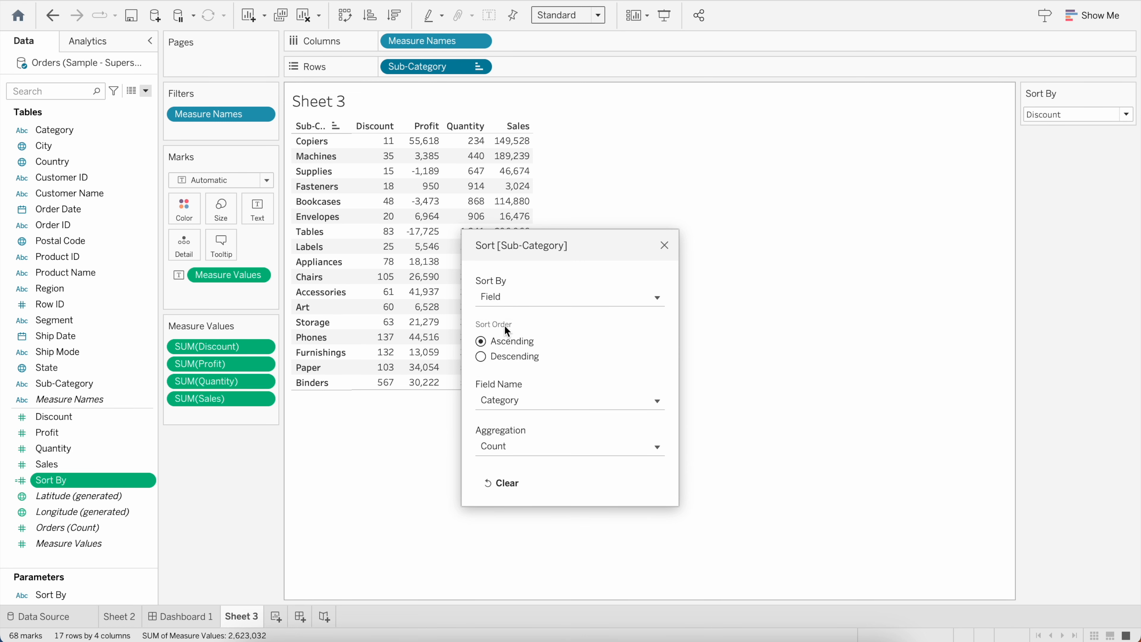
pyautogui.click(481, 356)
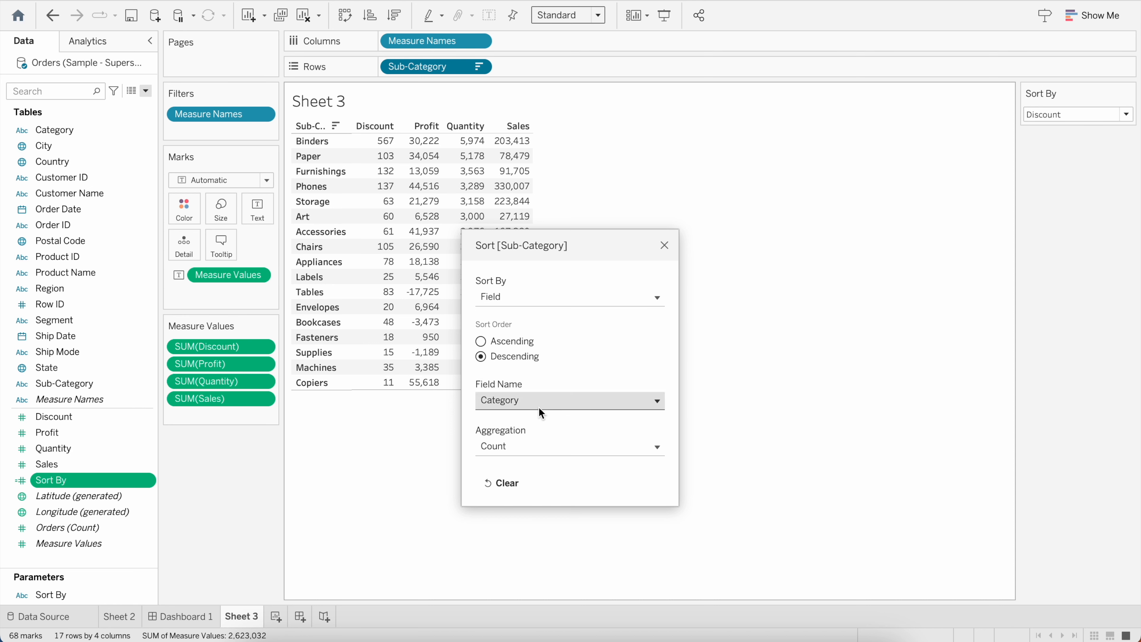
# Choose the Sort By calculated field as the sort field for Sub-Category and finish the sort settings.
pyautogui.click(522, 400)
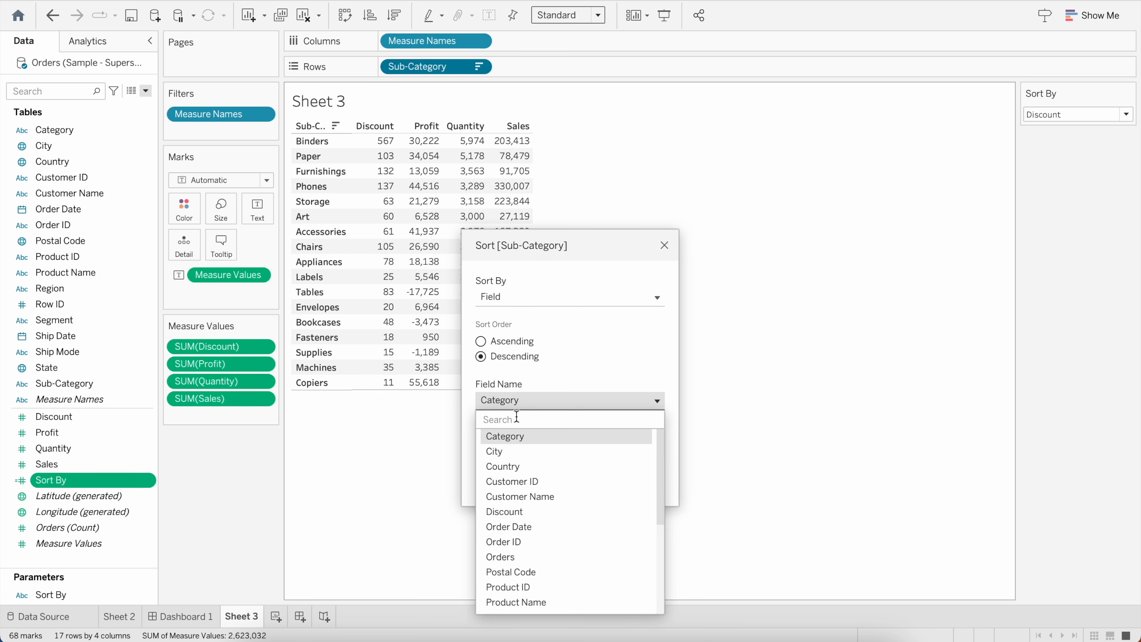
pyautogui.write('sort')
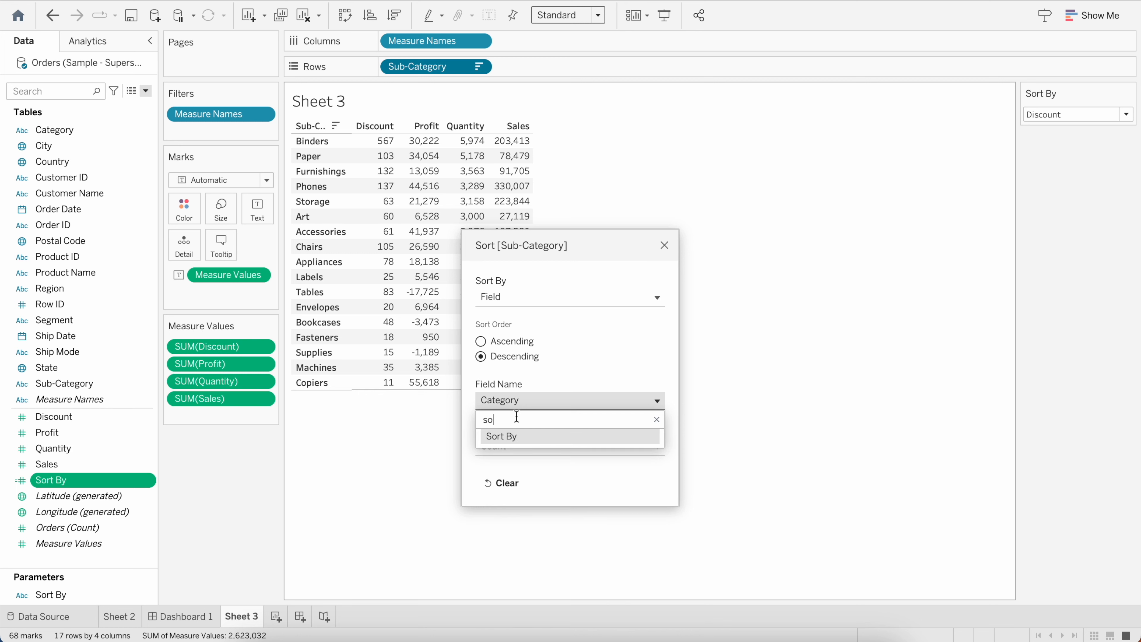
pyautogui.click(515, 436)
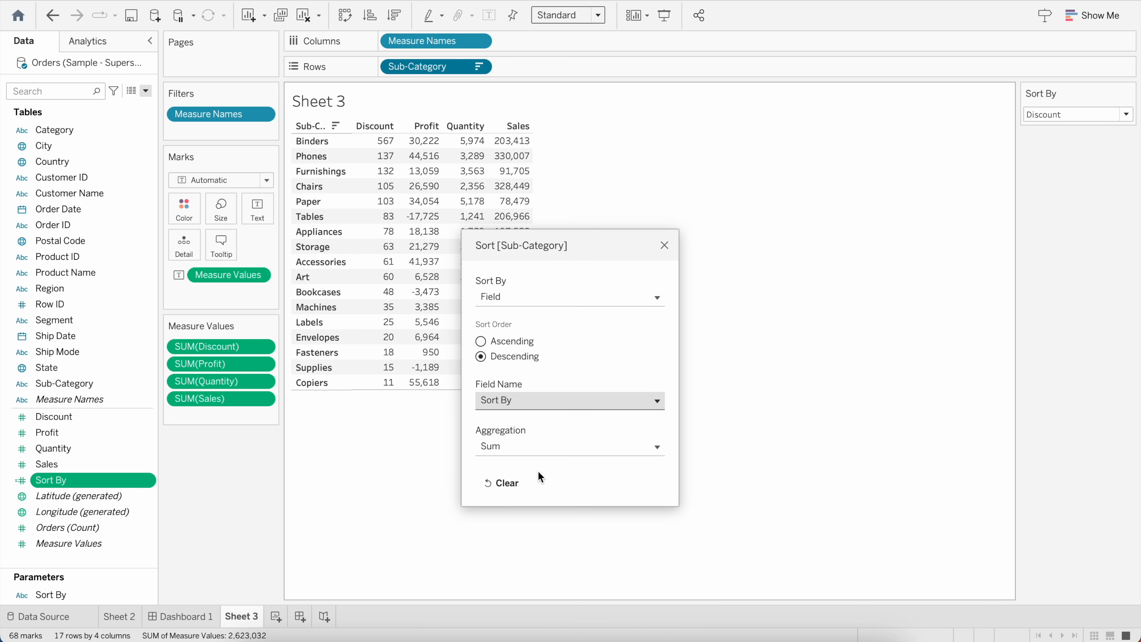
pyautogui.click(663, 245)
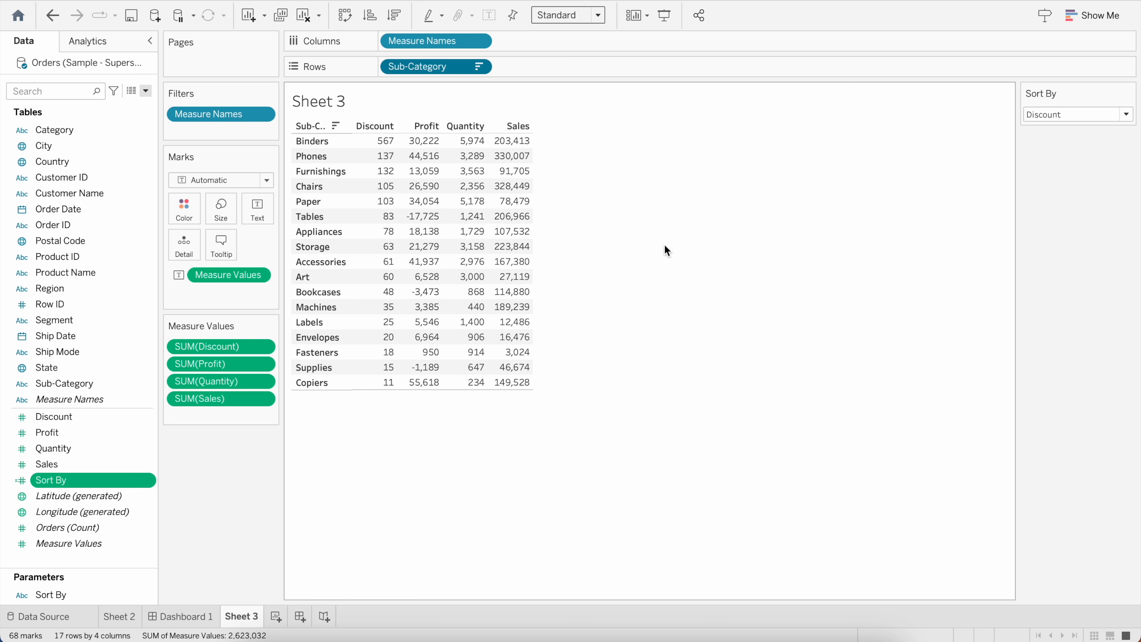
# Test the dynamic sort by switching the Sort By parameter to Sales, Profit and Discount, leaving it on Quantity.
pyautogui.click(1056, 113)
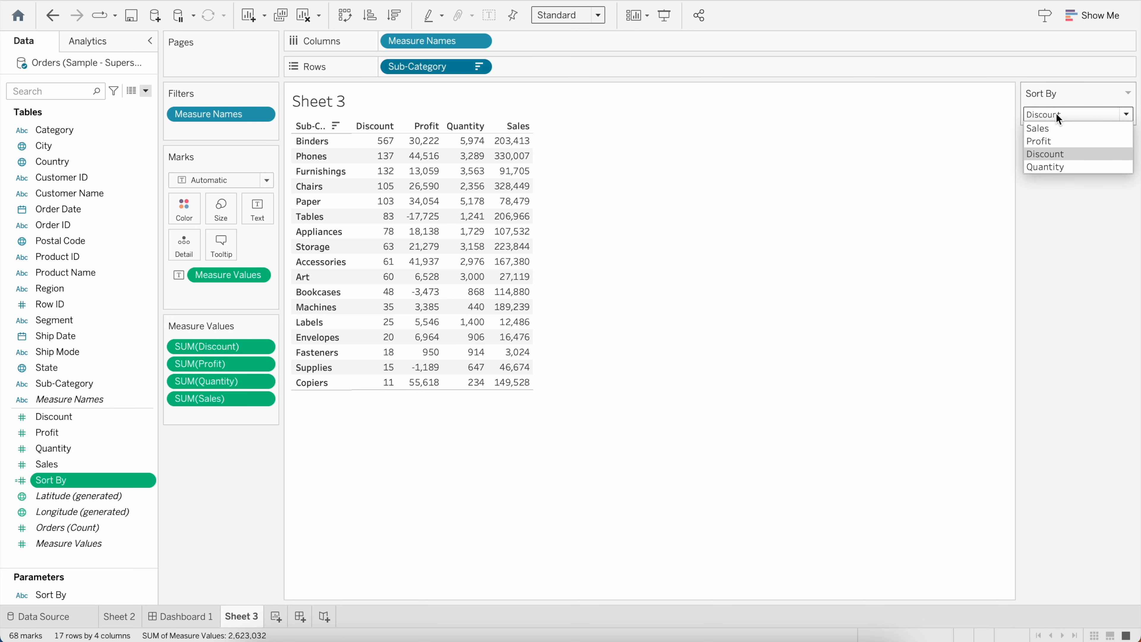
pyautogui.click(1054, 130)
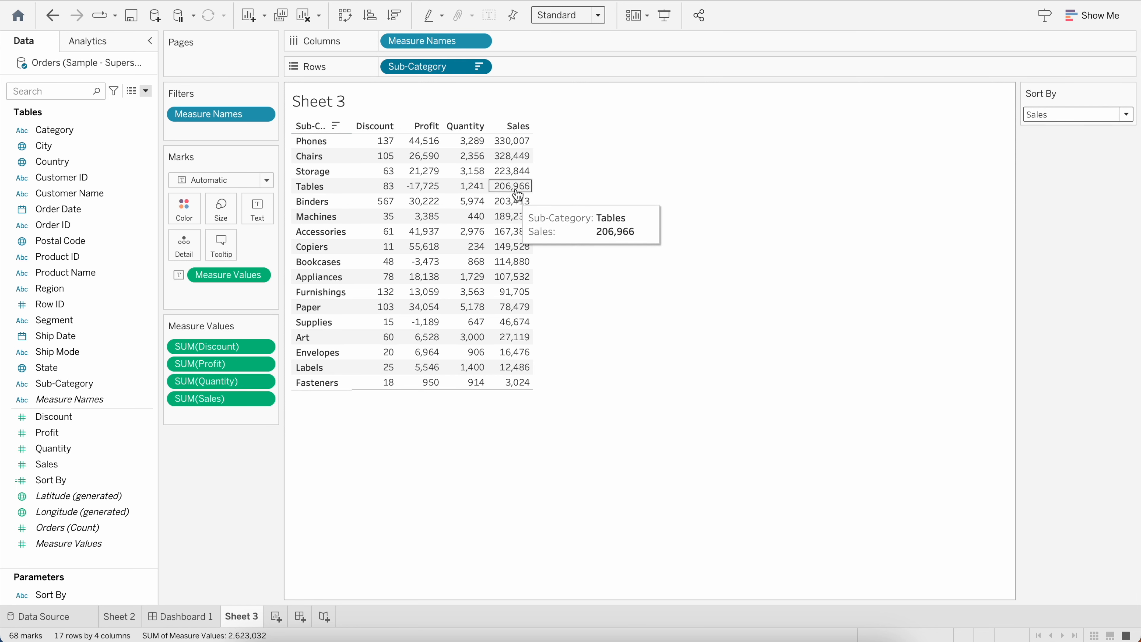
pyautogui.click(1051, 115)
pyautogui.click(1051, 142)
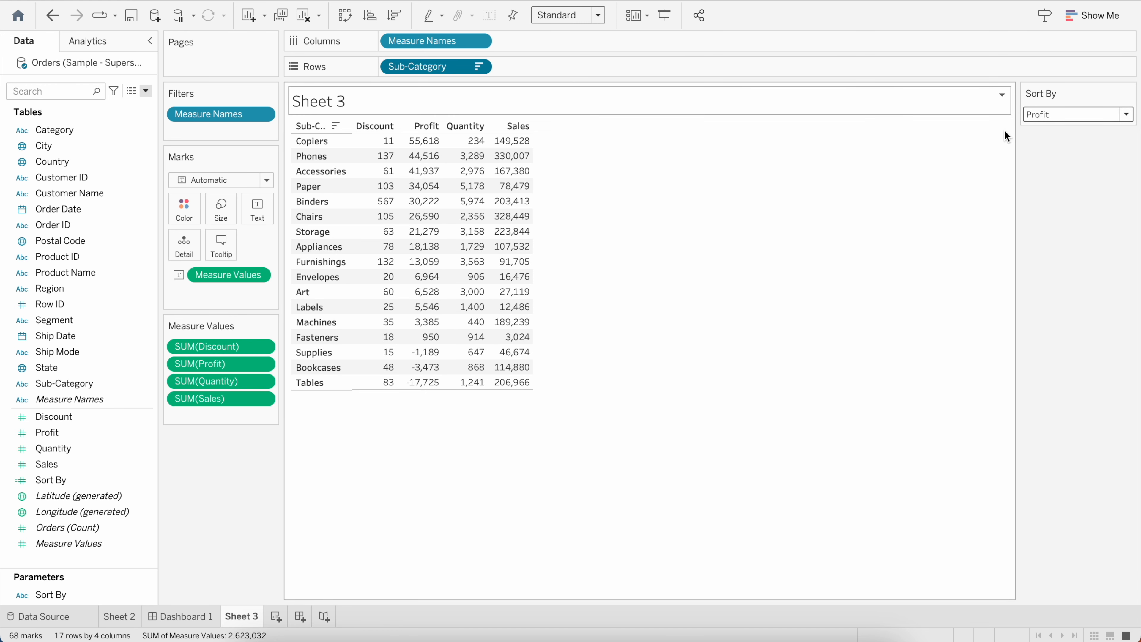
pyautogui.click(1050, 114)
pyautogui.click(1048, 154)
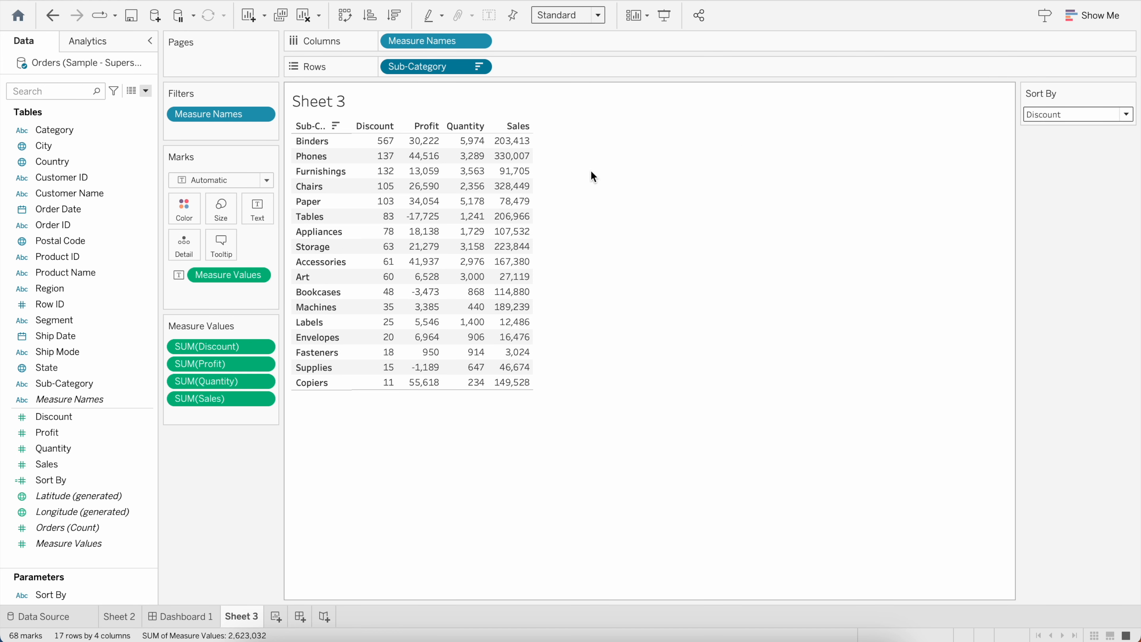
pyautogui.click(1051, 115)
pyautogui.click(1052, 169)
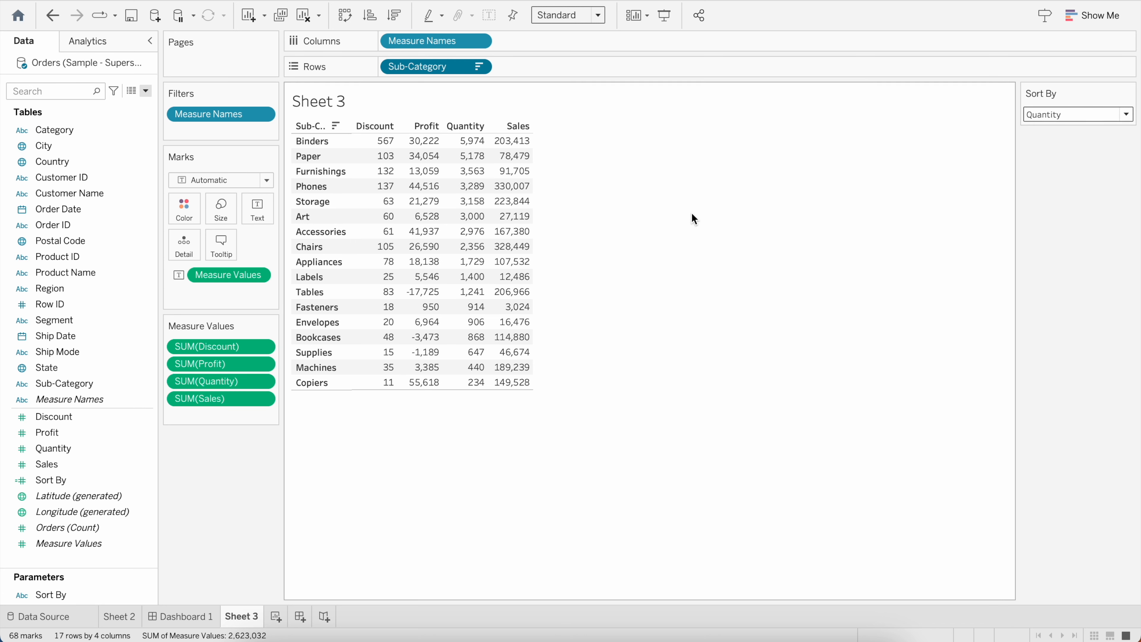